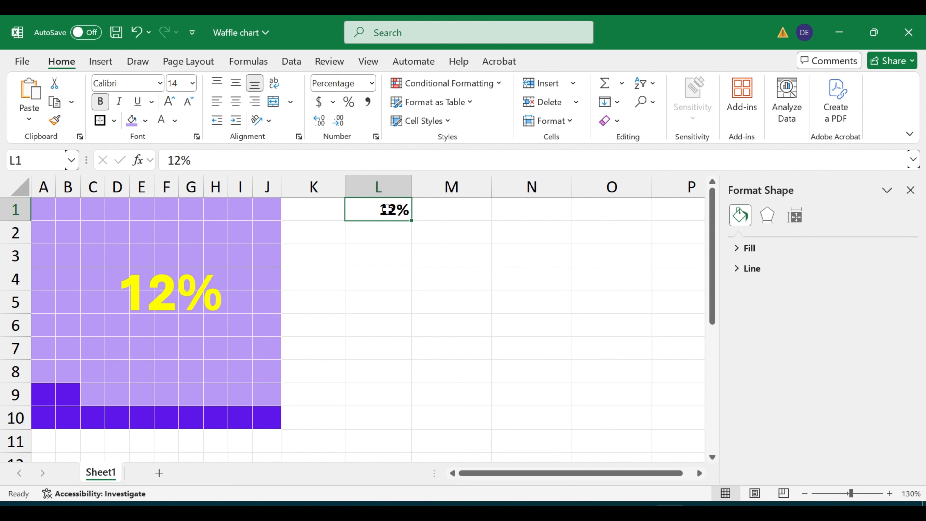
Set the finished waffle chart's percentage in L1 to 89% and inspect the formula in cell J1.
{"action": "type", "text": "89"}
{"action": "key", "text": "Return"}
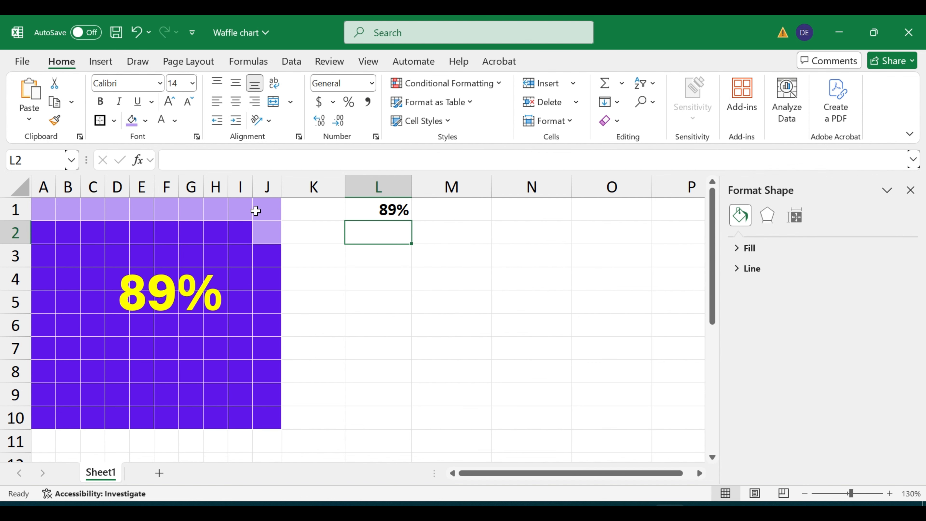
{"action": "left_click", "coordinate": [272, 204]}
{"action": "left_click_drag", "start_coordinate": [393, 156], "coordinate": [166, 161]}
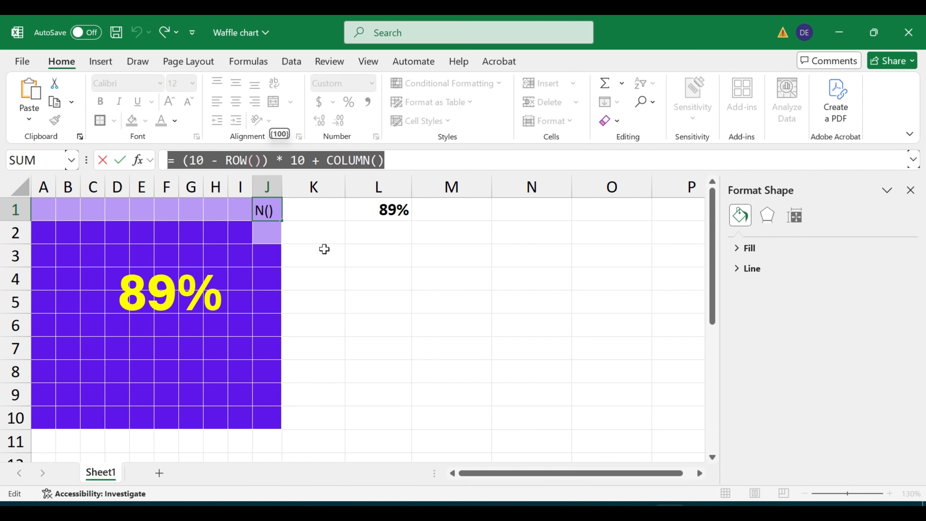
{"action": "key", "text": "Escape"}
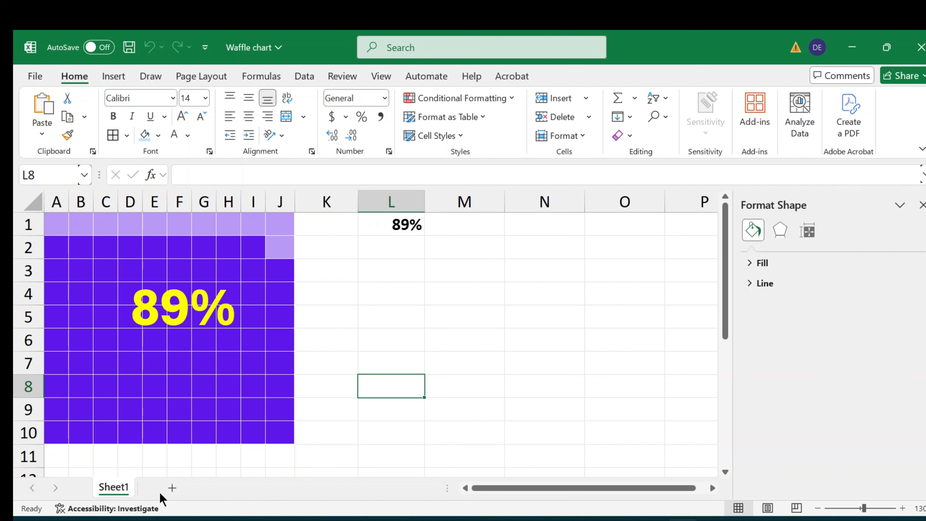
Add a new worksheet and mark out the 10-by-10 range A1:J10.
{"action": "left_click", "coordinate": [172, 488]}
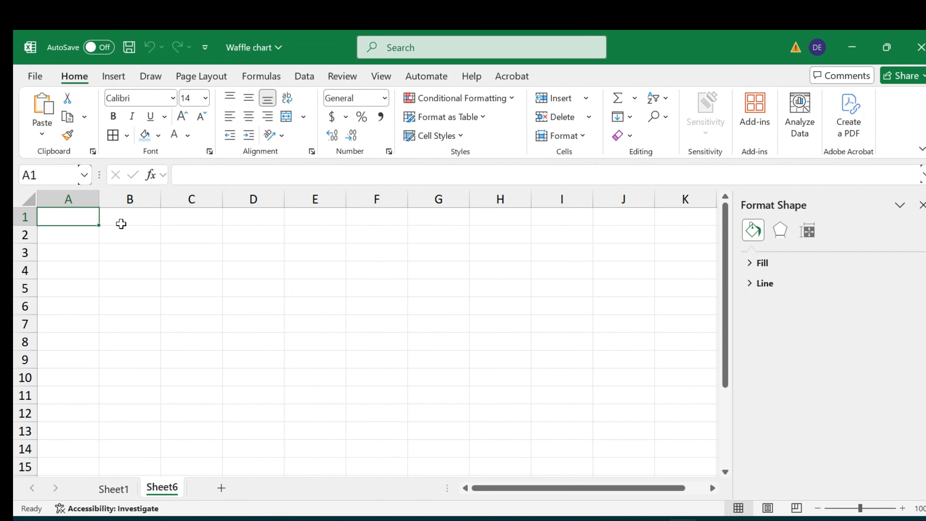
{"action": "left_click_drag", "start_coordinate": [68, 217], "coordinate": [631, 378]}
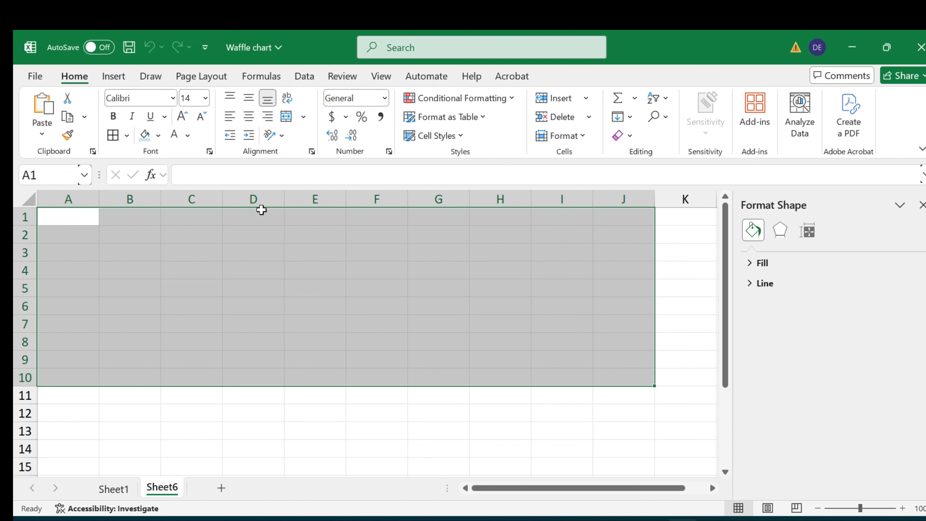
Enter the formula =(10-ROW())*10+COLUMN() in cell A1 of the new sheet.
{"action": "left_click", "coordinate": [75, 218]}
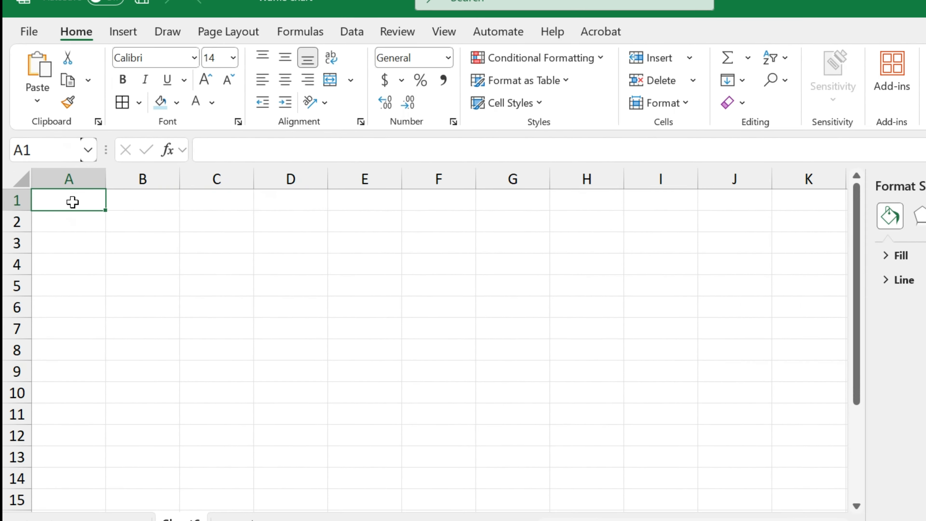
{"action": "type", "text": "="}
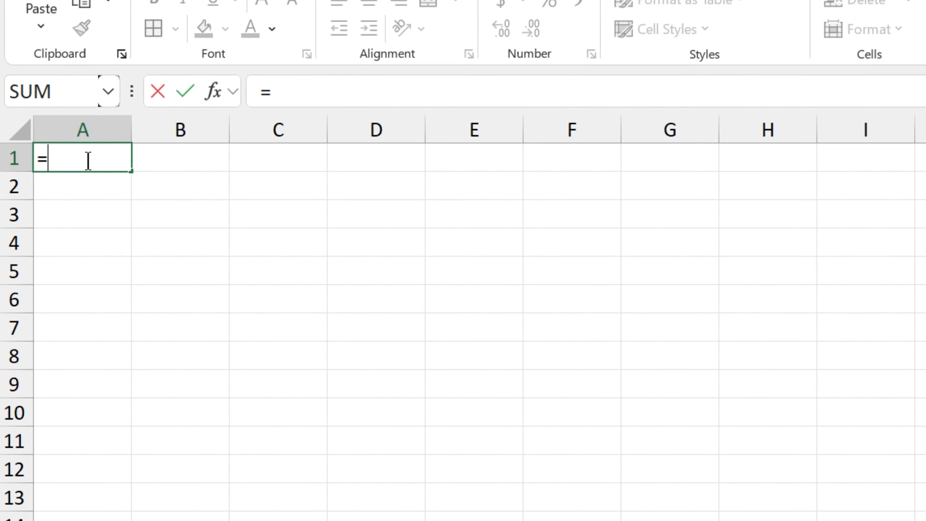
{"action": "type", "text": "(1"}
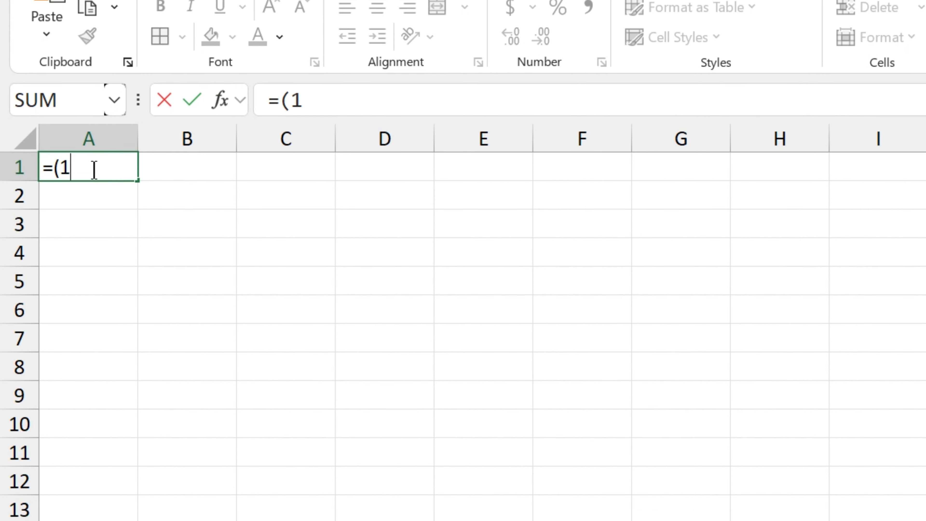
{"action": "type", "text": "0-row"}
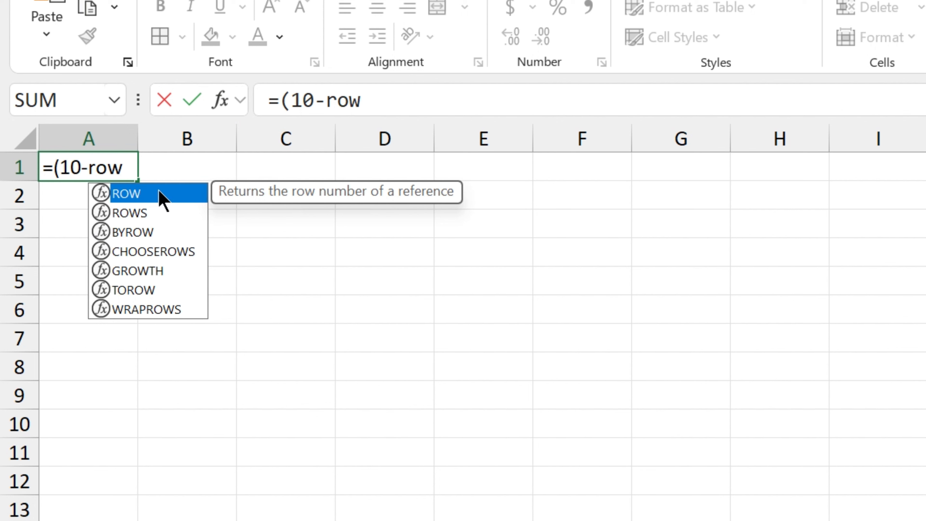
{"action": "double_click", "coordinate": [161, 197]}
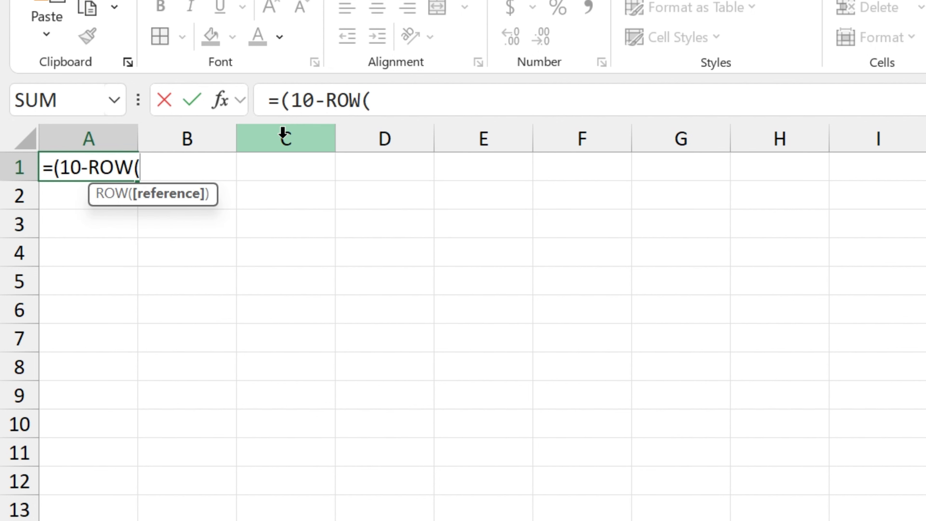
{"action": "type", "text": ")"}
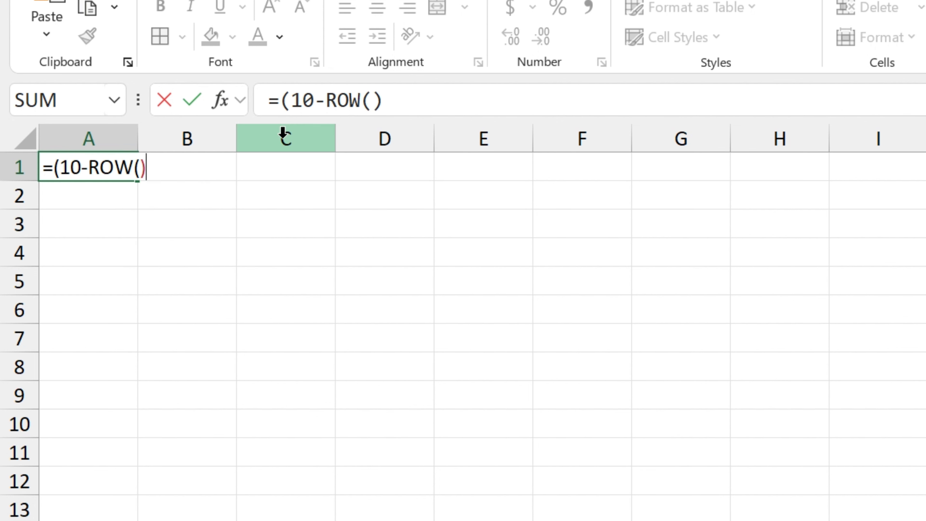
{"action": "type", "text": ")*10"}
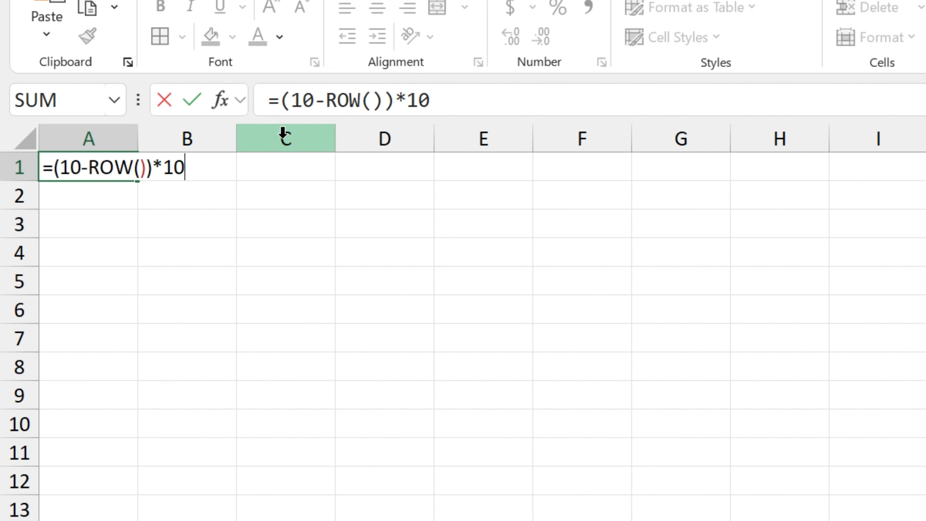
{"action": "type", "text": "+co"}
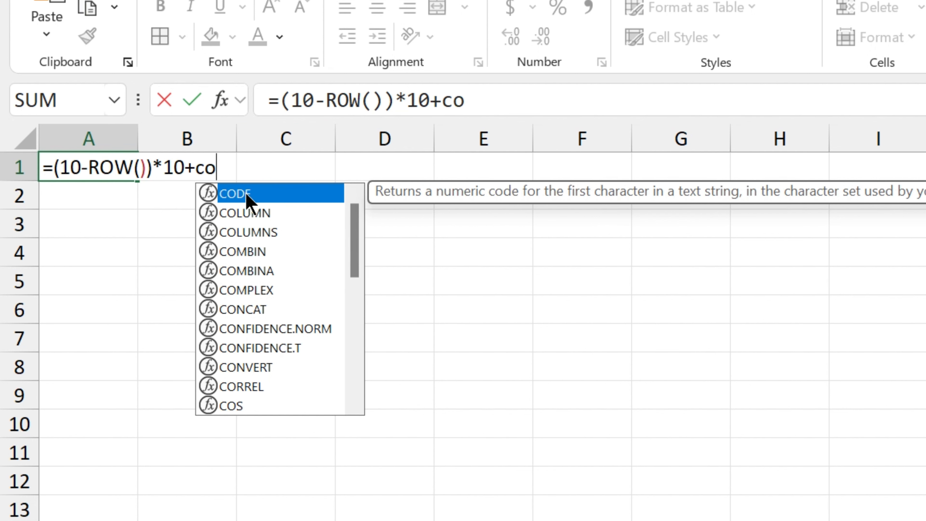
{"action": "double_click", "coordinate": [250, 211]}
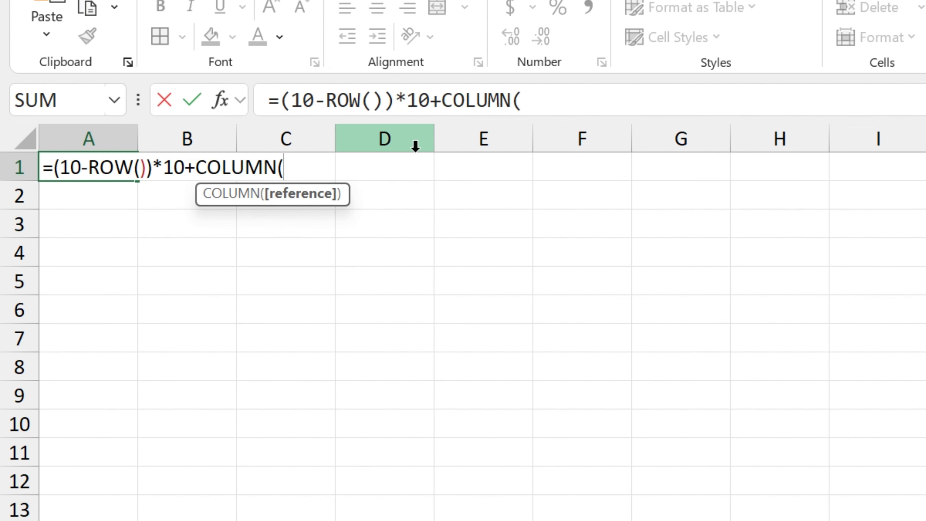
{"action": "type", "text": ")"}
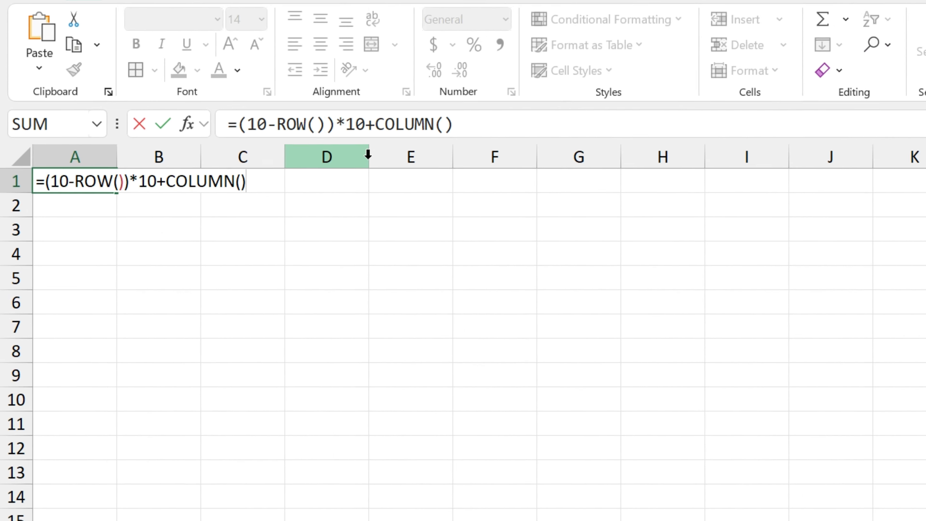
{"action": "key", "text": "Return"}
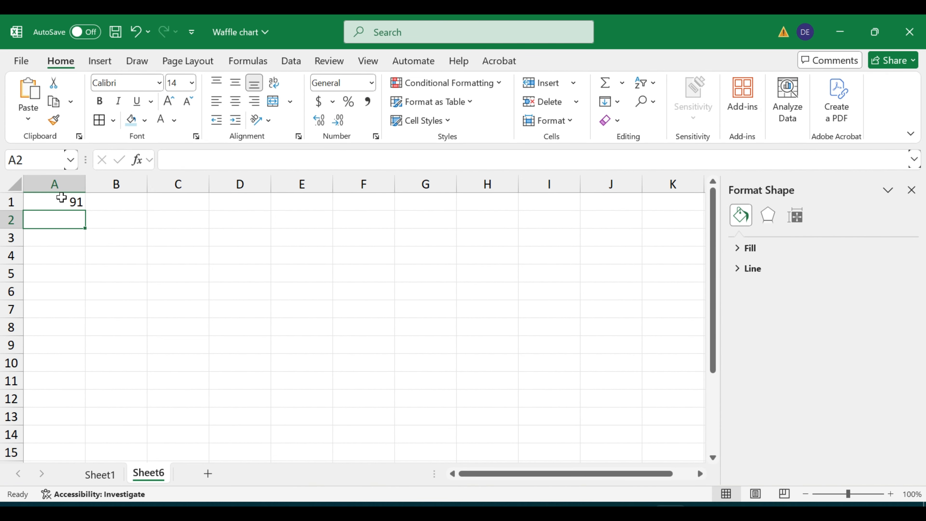
Fill the A1 formula across to column J and down to row 10, covering A1:J10.
{"action": "left_click", "coordinate": [69, 199]}
{"action": "left_click_drag", "start_coordinate": [86, 208], "coordinate": [626, 208]}
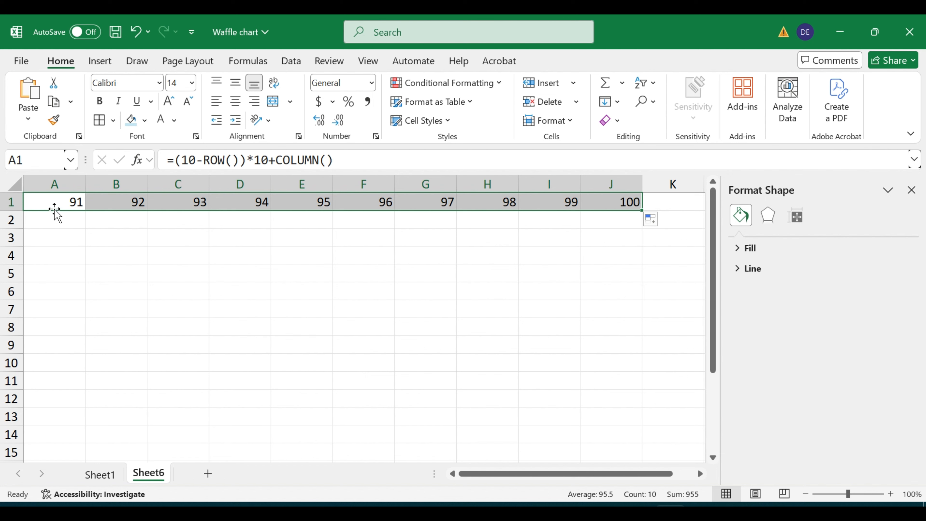
{"action": "left_click_drag", "start_coordinate": [54, 205], "coordinate": [643, 364]}
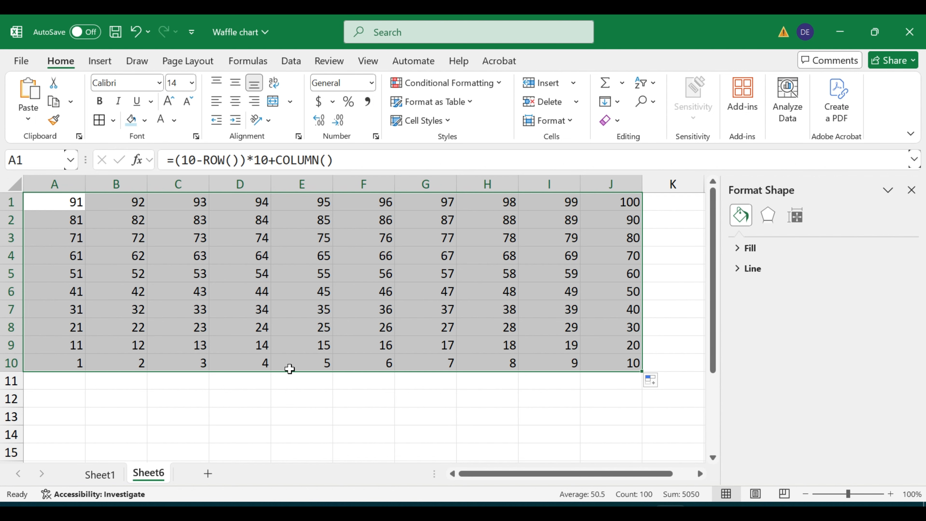
{"action": "left_click", "coordinate": [619, 206]}
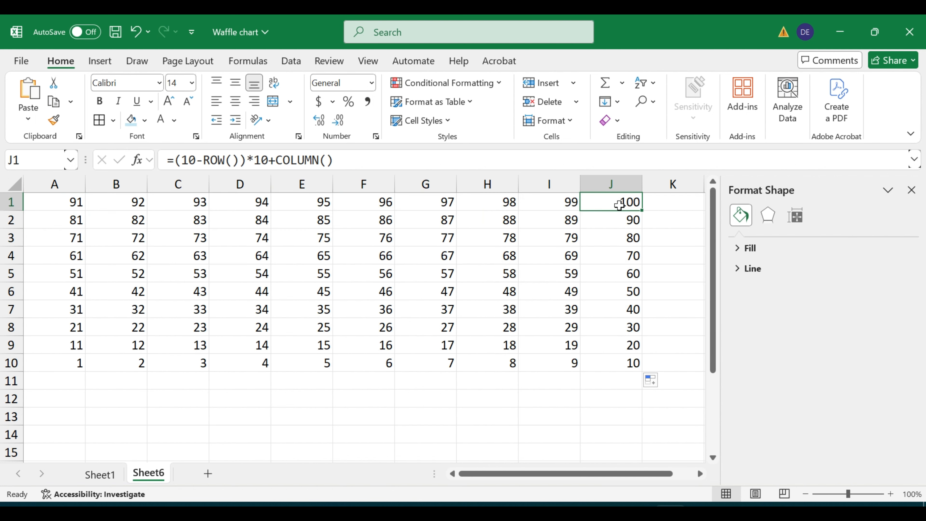
Autofit all column widths on the sheet to their contents.
{"action": "left_click", "coordinate": [15, 187]}
{"action": "double_click", "coordinate": [85, 184]}
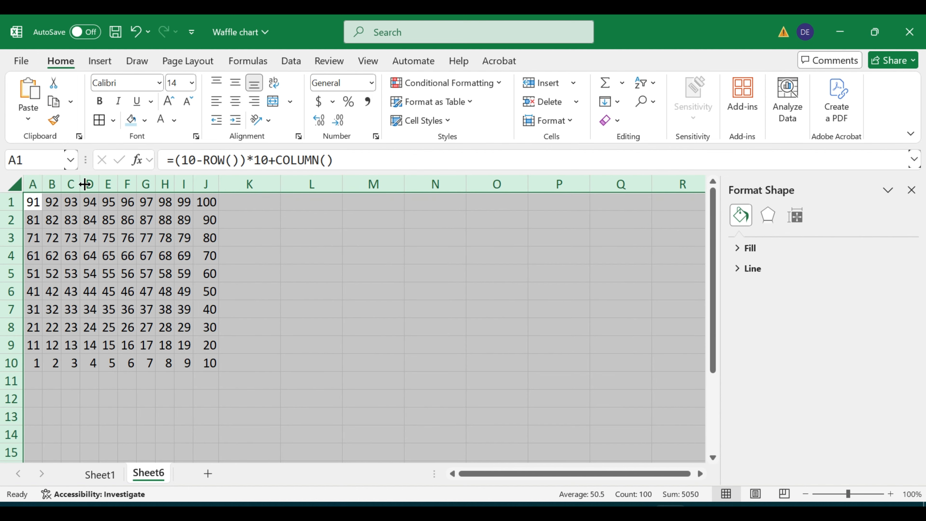
{"action": "left_click", "coordinate": [316, 240]}
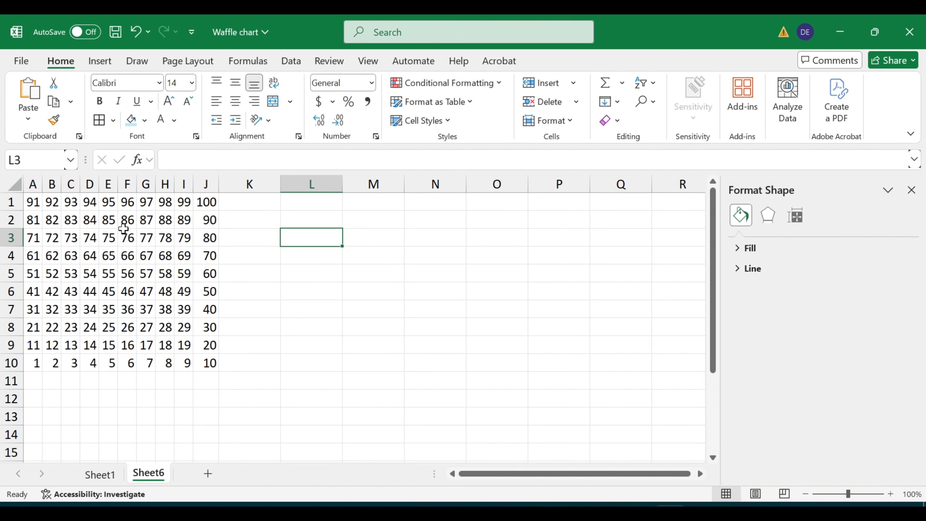
Centre the numbers in A1:J10 both vertically and horizontally.
{"action": "left_click_drag", "start_coordinate": [28, 198], "coordinate": [200, 355]}
{"action": "left_click", "coordinate": [235, 82]}
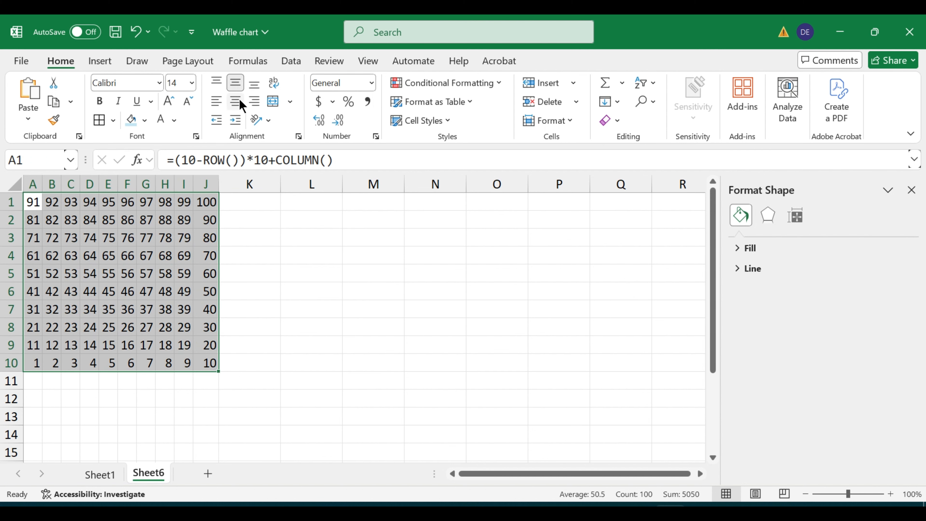
{"action": "left_click", "coordinate": [240, 99]}
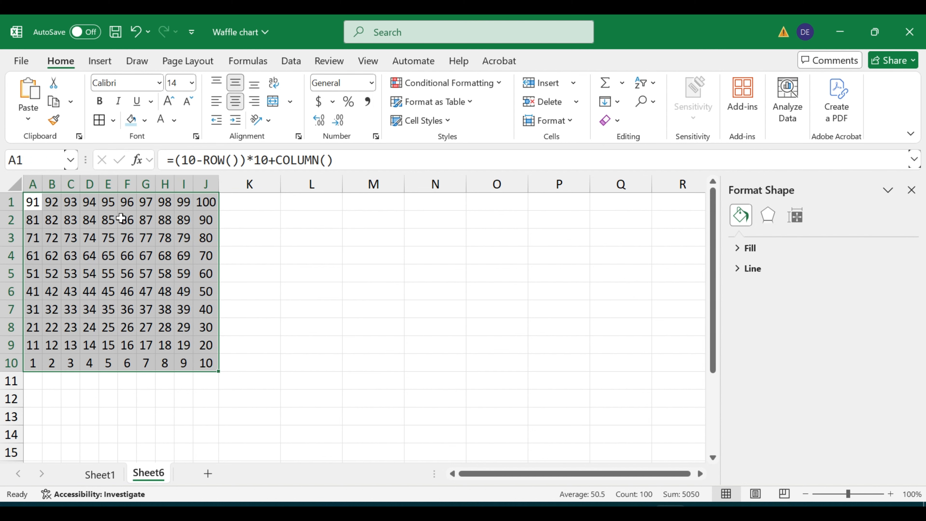
Fill the number grid A1:J10 with a light blue theme colour.
{"action": "left_click", "coordinate": [146, 119]}
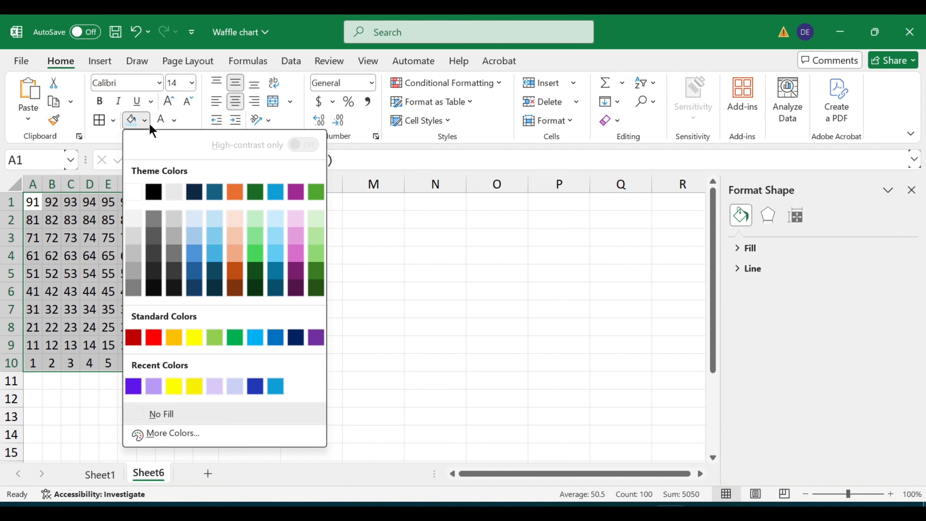
{"action": "left_click", "coordinate": [195, 236]}
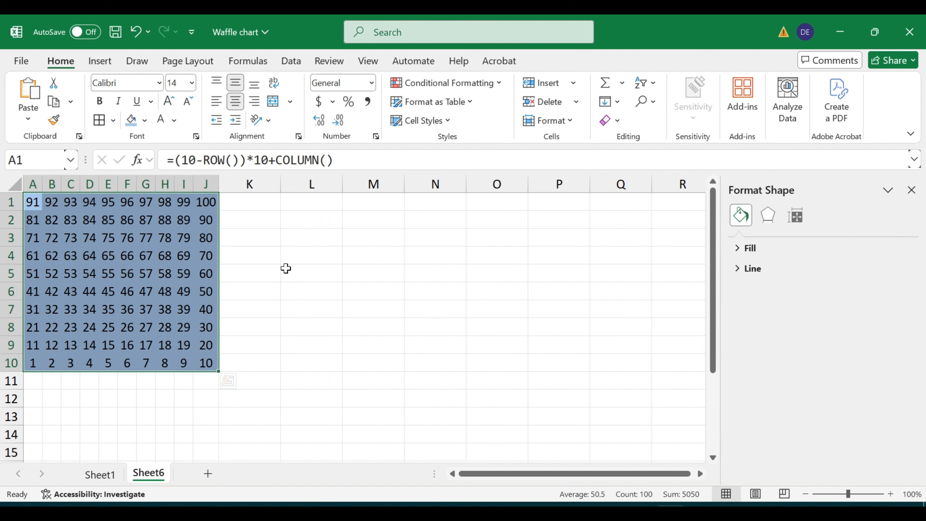
{"action": "left_click", "coordinate": [288, 269]}
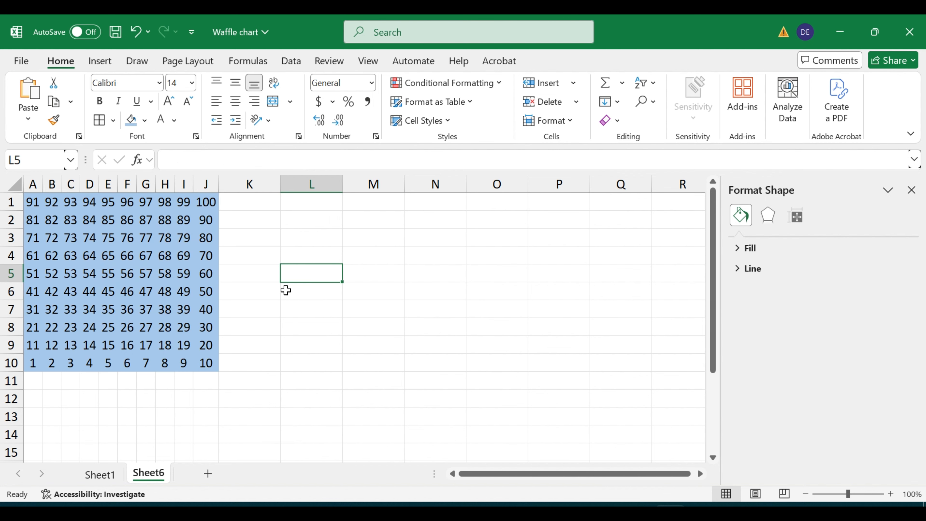
Enter 20 in cell L1 and apply the percentage number format to it.
{"action": "left_click", "coordinate": [327, 206]}
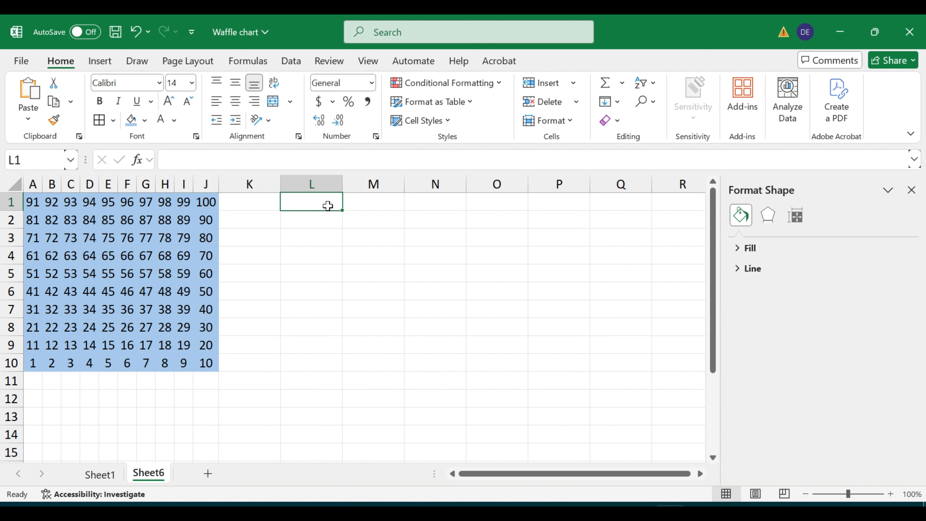
{"action": "type", "text": "20"}
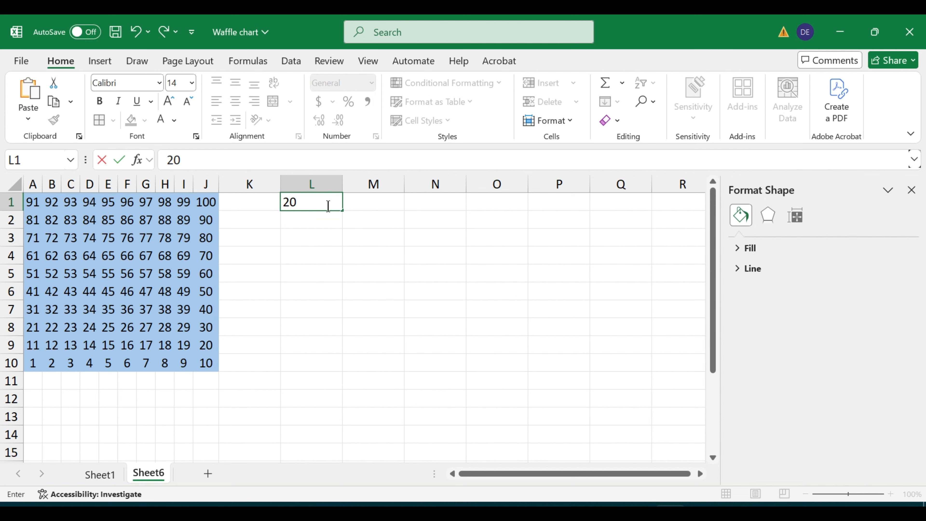
{"action": "left_click", "coordinate": [374, 249]}
{"action": "left_click", "coordinate": [316, 204]}
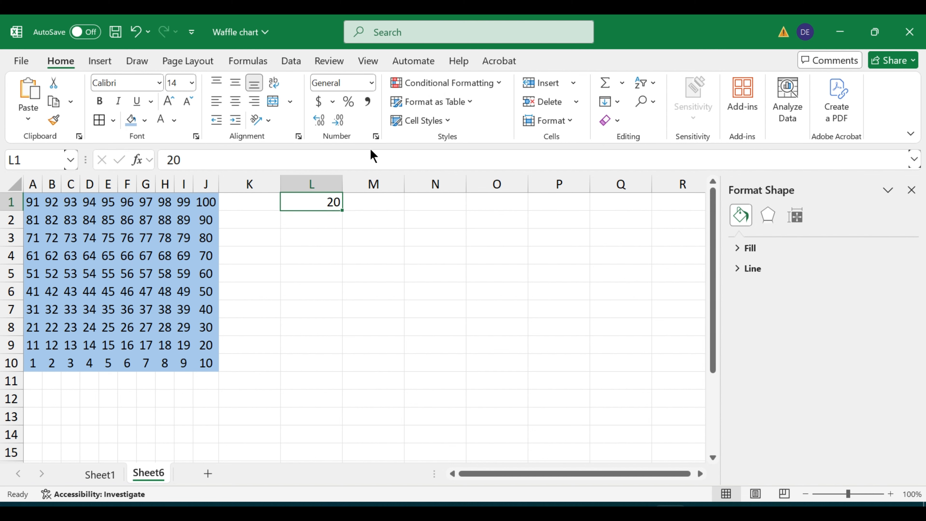
{"action": "left_click", "coordinate": [348, 102]}
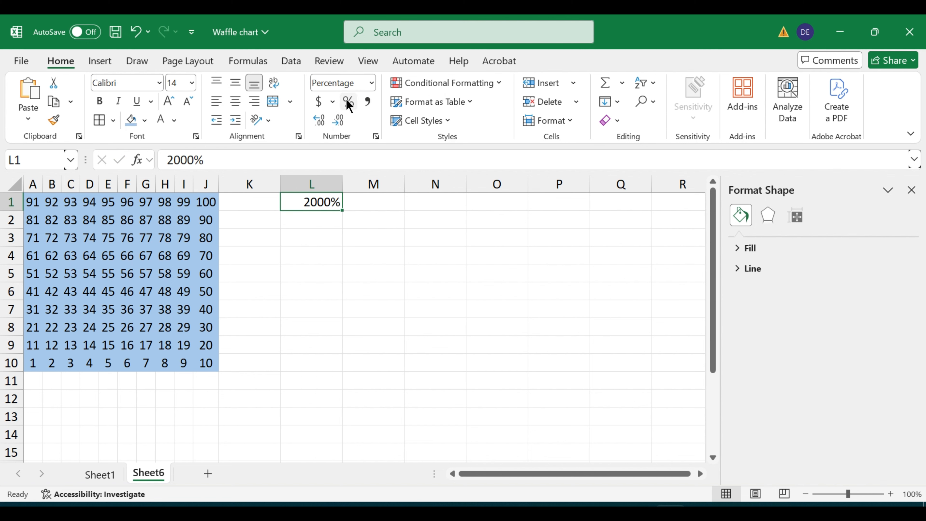
Correct the percentage in L1 by dividing it by 100, entering 2000/100%.
{"action": "left_click", "coordinate": [195, 157]}
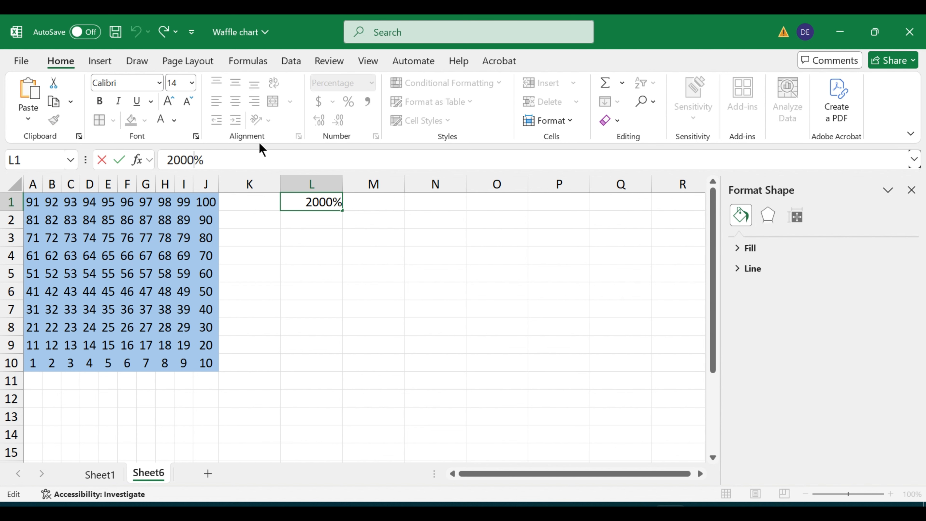
{"action": "type", "text": "/"}
{"action": "type", "text": "100"}
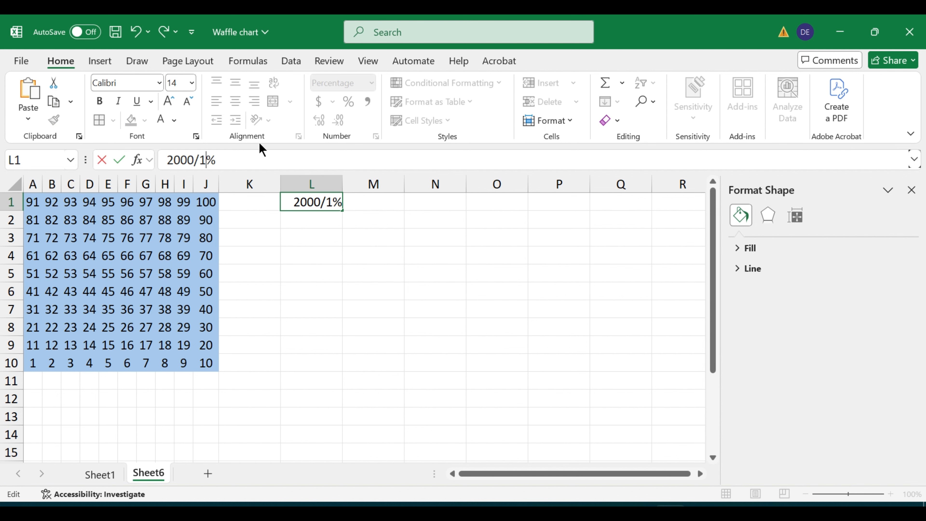
{"action": "key", "text": "Return"}
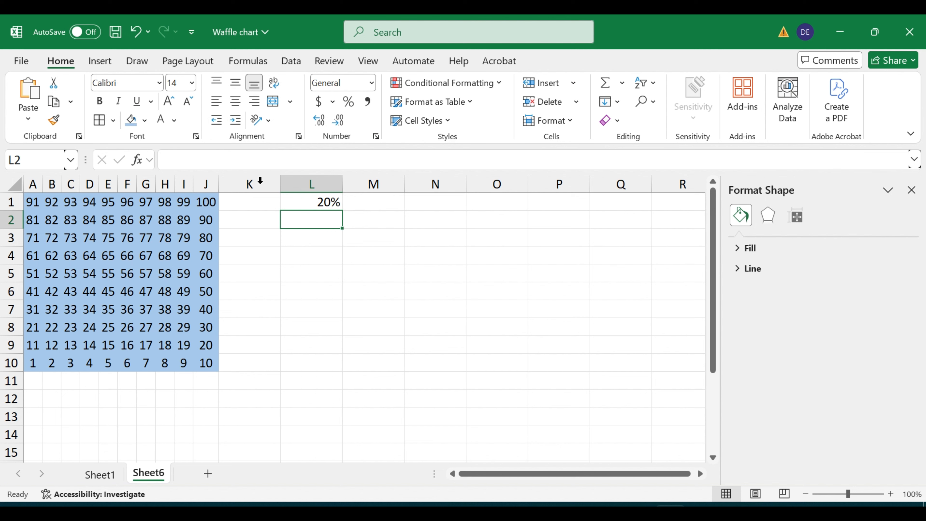
{"action": "left_click", "coordinate": [314, 204]}
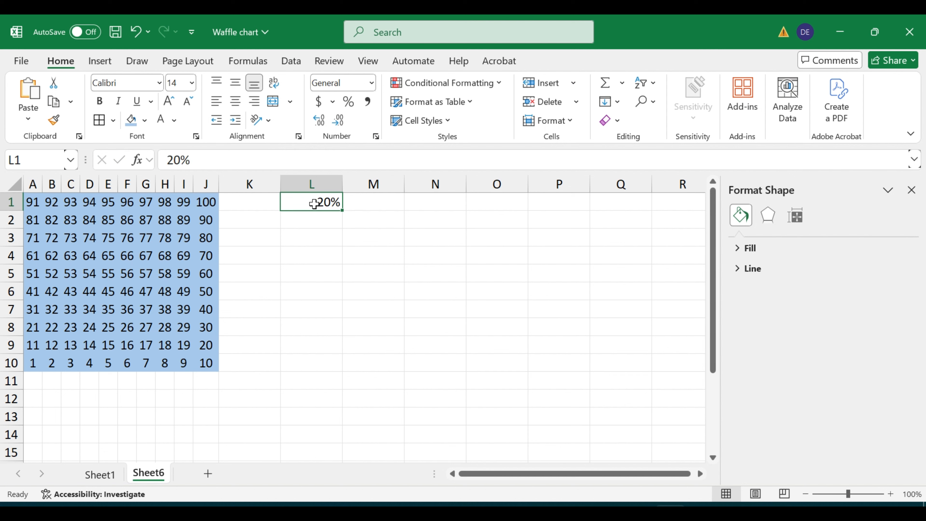
{"action": "left_click", "coordinate": [372, 248]}
{"action": "left_click", "coordinate": [266, 203]}
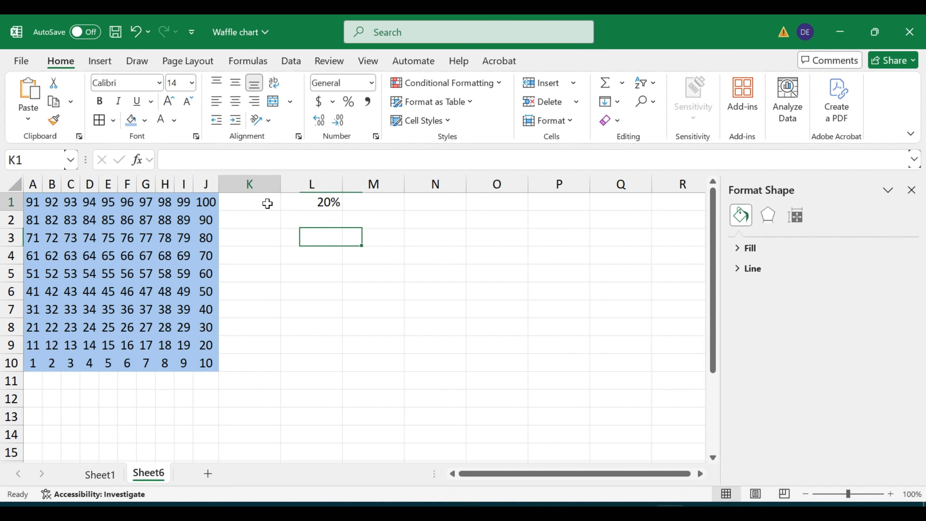
Link cell K1 to L1 with the formula =L1 and apply the Number format to it.
{"action": "type", "text": "="}
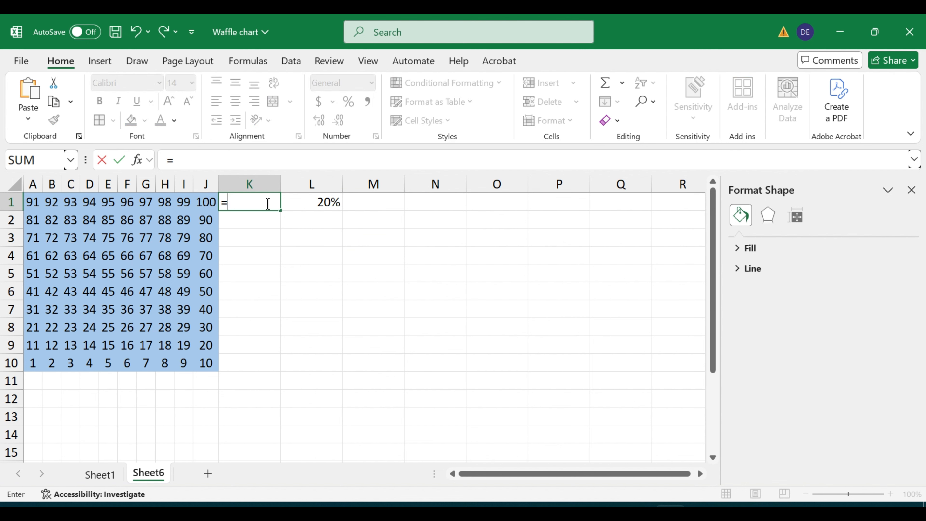
{"action": "left_click", "coordinate": [328, 203]}
{"action": "key", "text": "Return"}
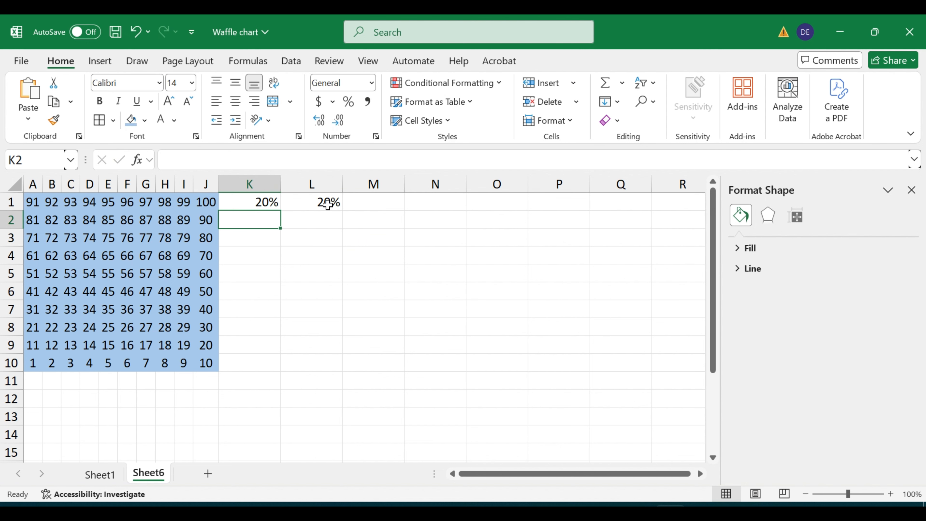
{"action": "left_click", "coordinate": [249, 200]}
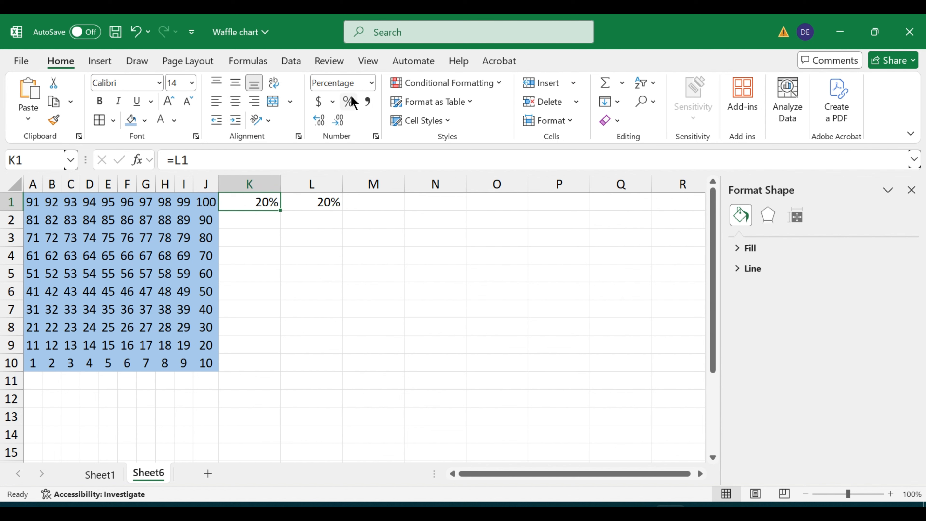
{"action": "left_click", "coordinate": [372, 84]}
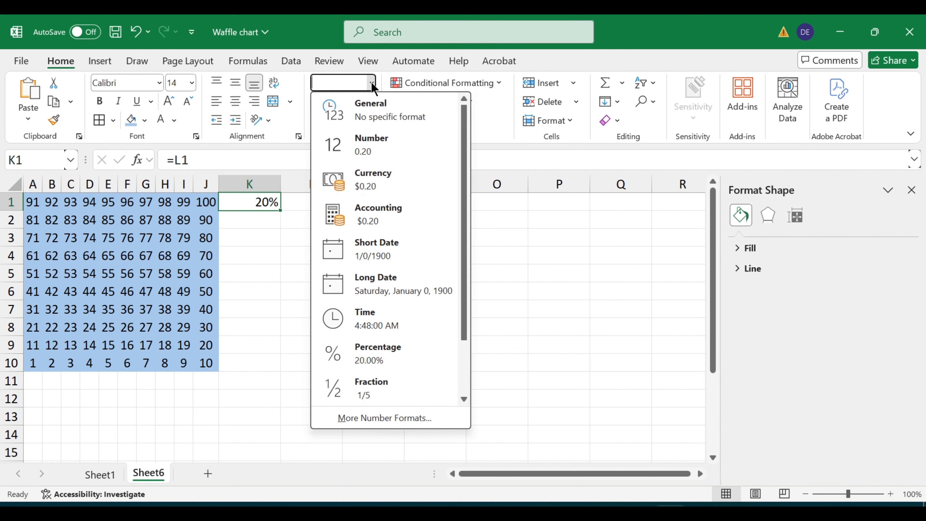
{"action": "left_click", "coordinate": [364, 140]}
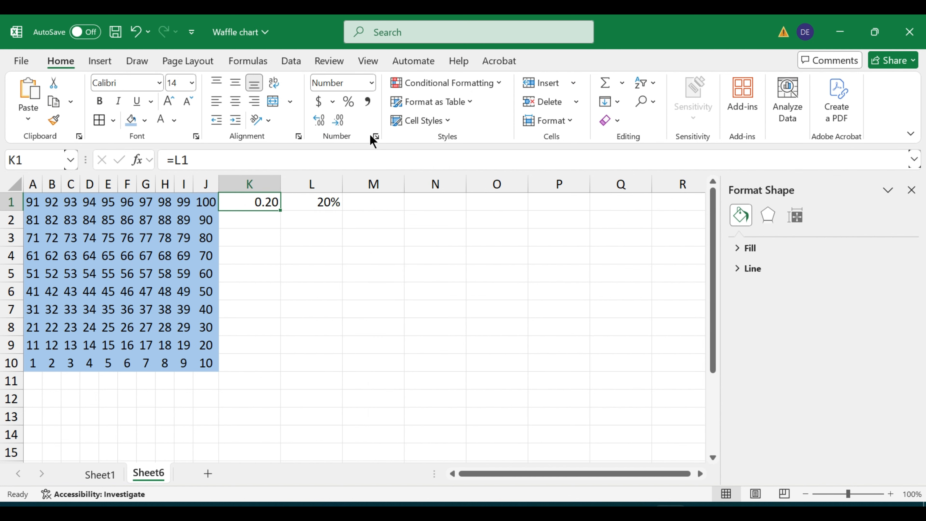
Extend the formula in K1 to =L1*100 so it gives the percentage as a whole number.
{"action": "left_click", "coordinate": [244, 159]}
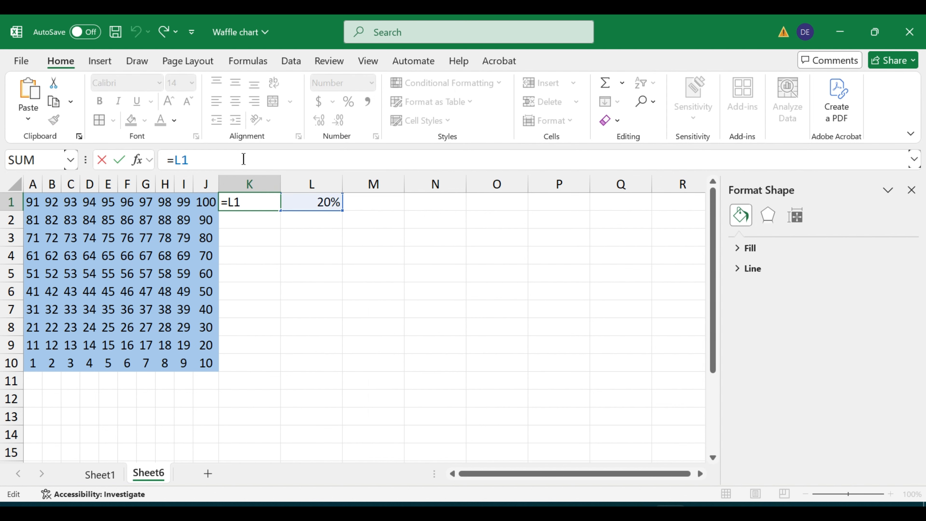
{"action": "type", "text": "*100"}
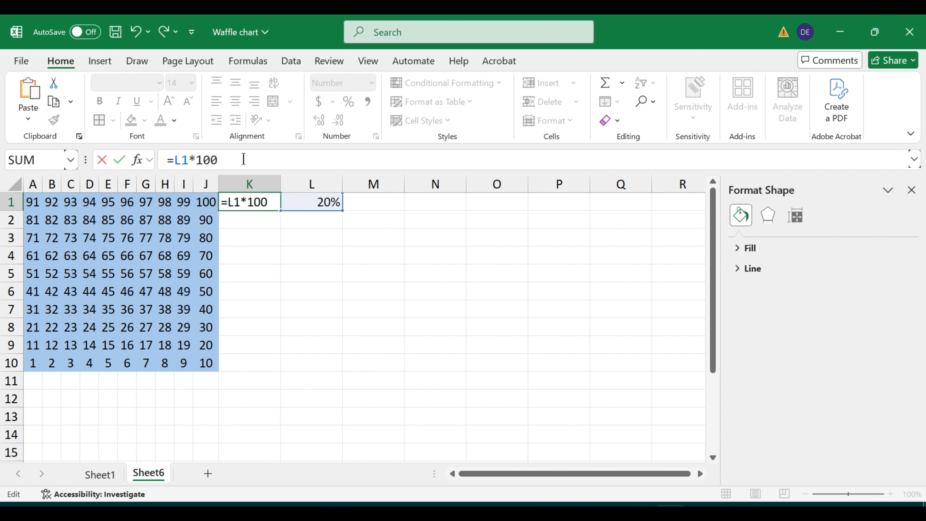
{"action": "key", "text": "Return"}
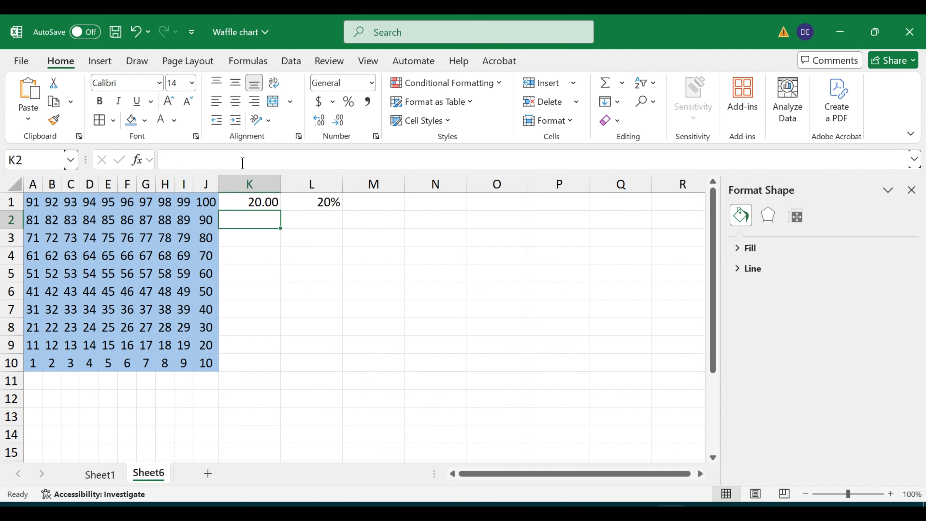
Set the number format of cell K1 to 0 decimal places.
{"action": "left_click", "coordinate": [261, 203]}
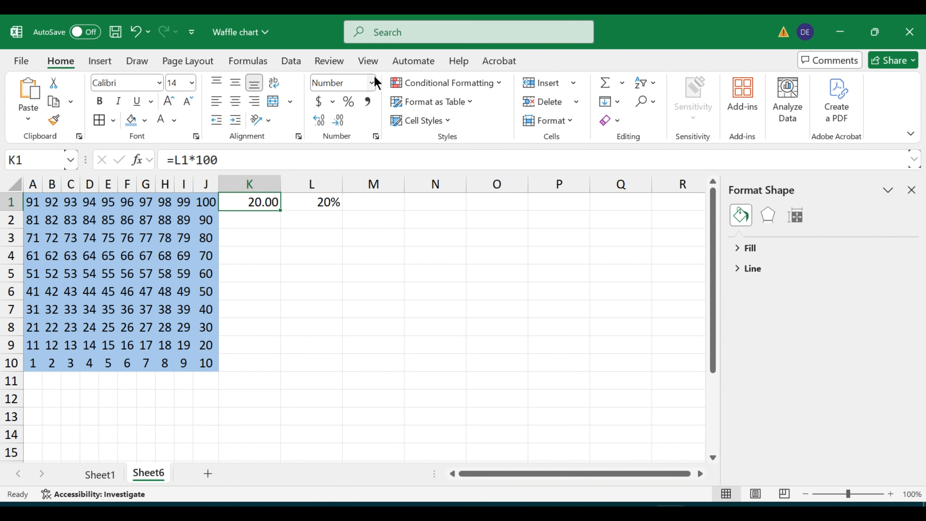
{"action": "key", "text": "ctrl+1"}
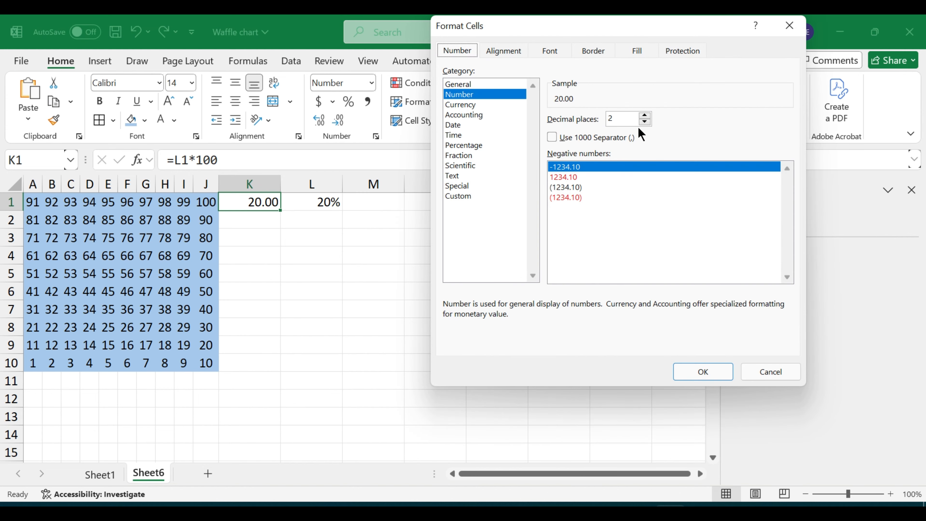
{"action": "left_click", "coordinate": [646, 122]}
{"action": "left_click", "coordinate": [645, 121]}
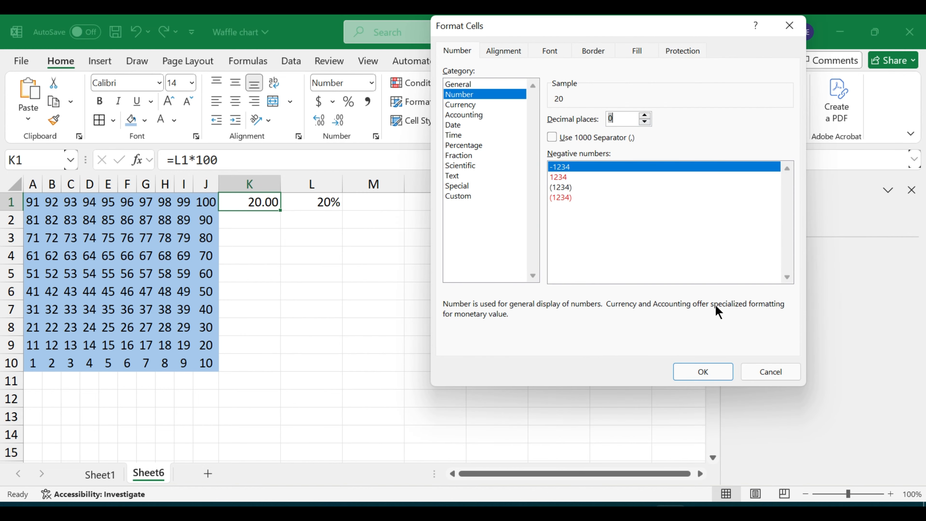
{"action": "left_click", "coordinate": [713, 378]}
{"action": "left_click", "coordinate": [444, 322]}
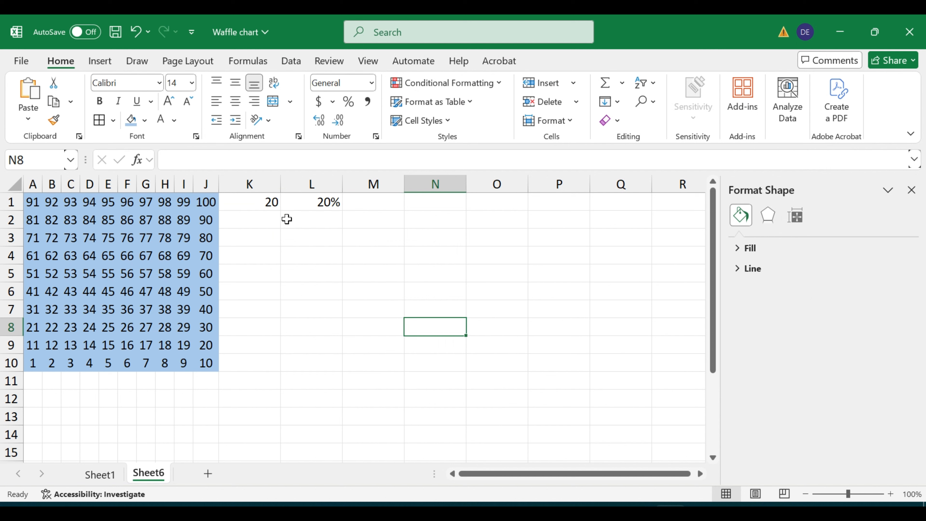
{"action": "left_click", "coordinate": [273, 205]}
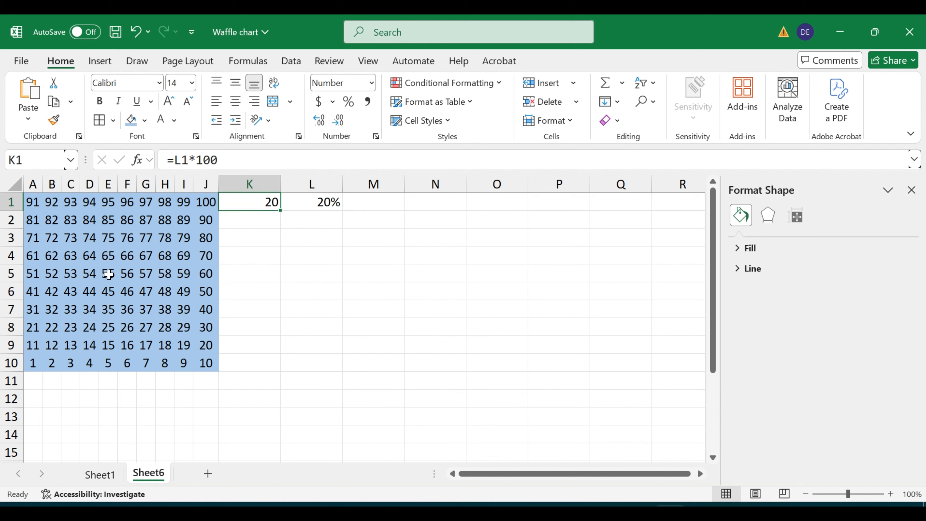
{"action": "left_click", "coordinate": [320, 260]}
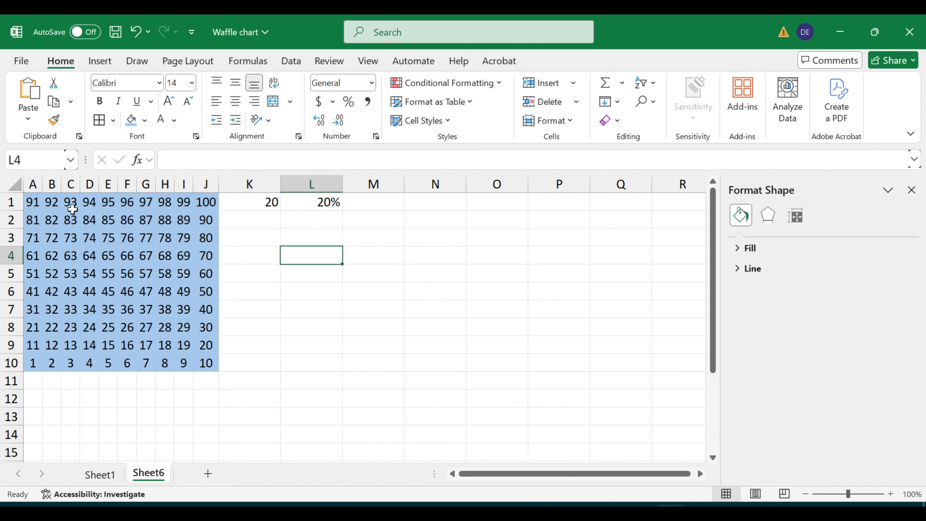
Set up a new conditional formatting rule on A1:J10 for cell values less than or equal to =$K$1.
{"action": "left_click_drag", "start_coordinate": [33, 203], "coordinate": [206, 364]}
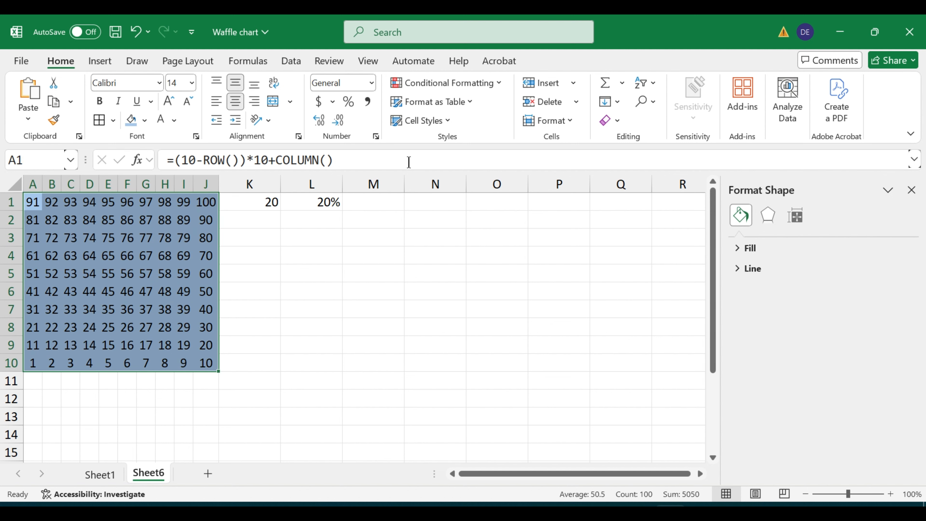
{"action": "left_click", "coordinate": [497, 83]}
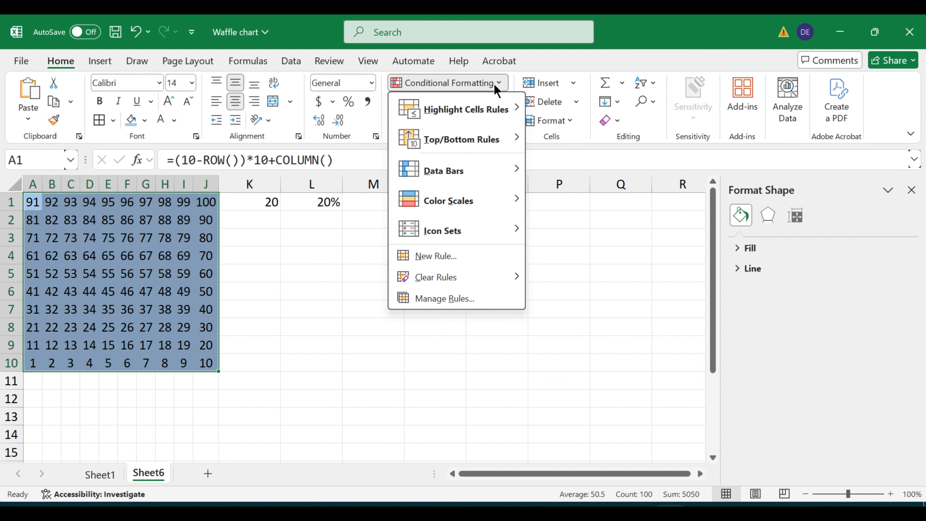
{"action": "left_click", "coordinate": [437, 257]}
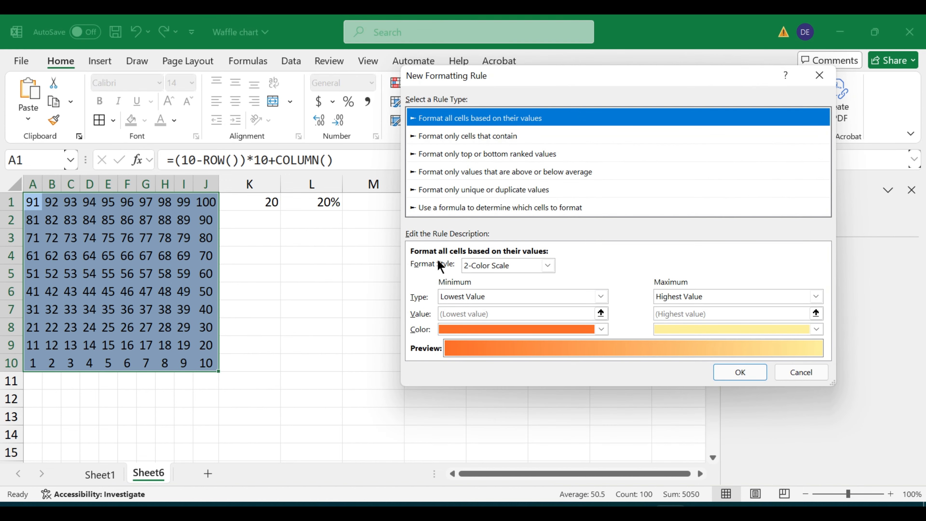
{"action": "left_click_drag", "start_coordinate": [541, 78], "coordinate": [471, 90]}
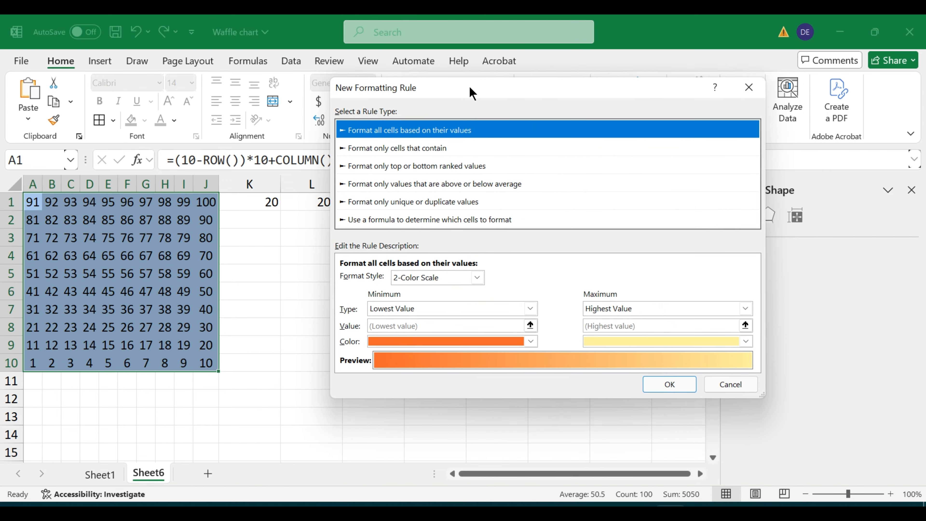
{"action": "left_click", "coordinate": [426, 149]}
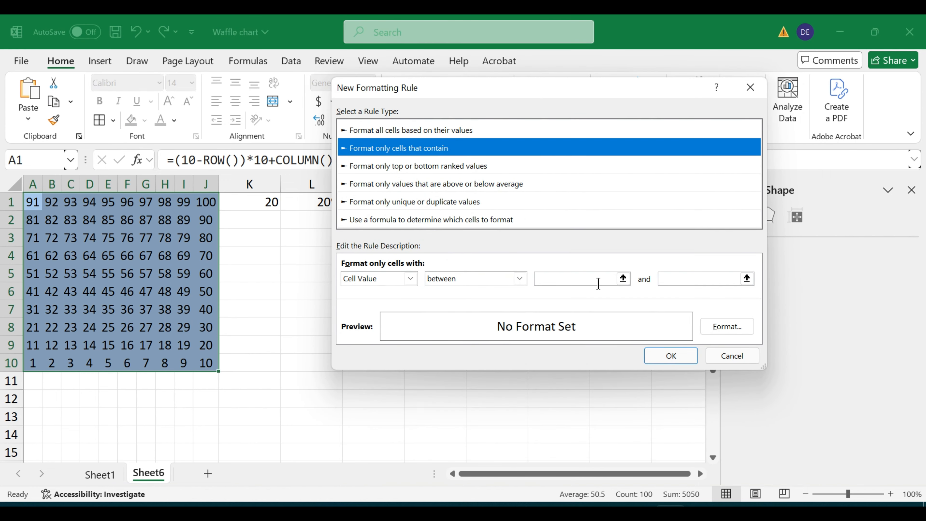
{"action": "left_click", "coordinate": [520, 279]}
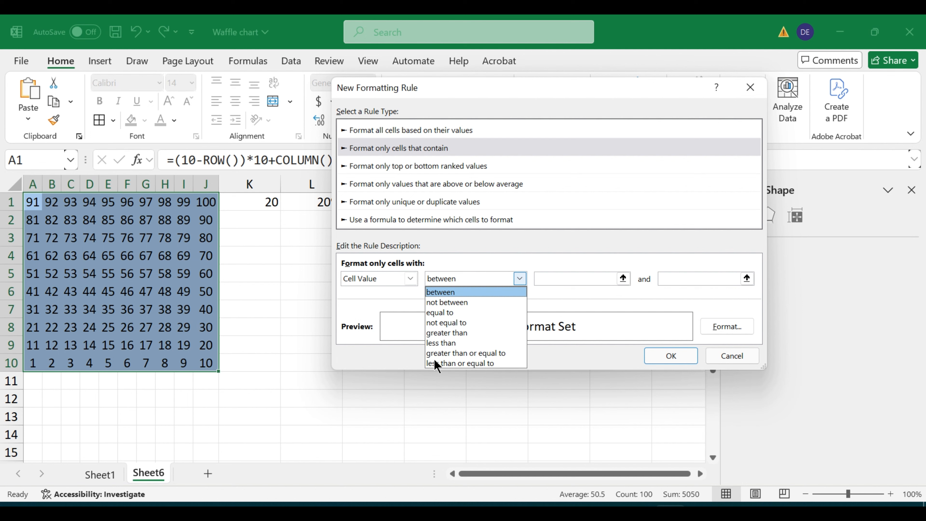
{"action": "left_click", "coordinate": [453, 363]}
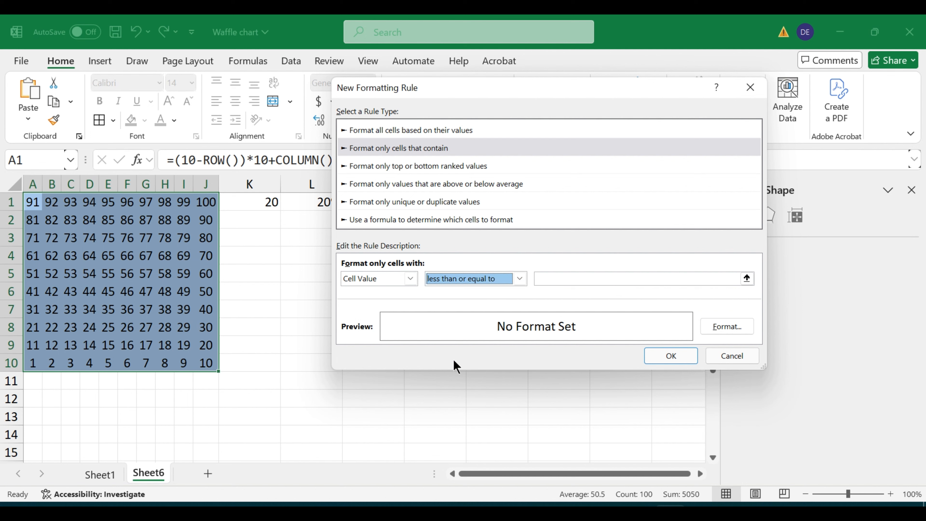
{"action": "left_click", "coordinate": [747, 279]}
{"action": "left_click", "coordinate": [272, 203]}
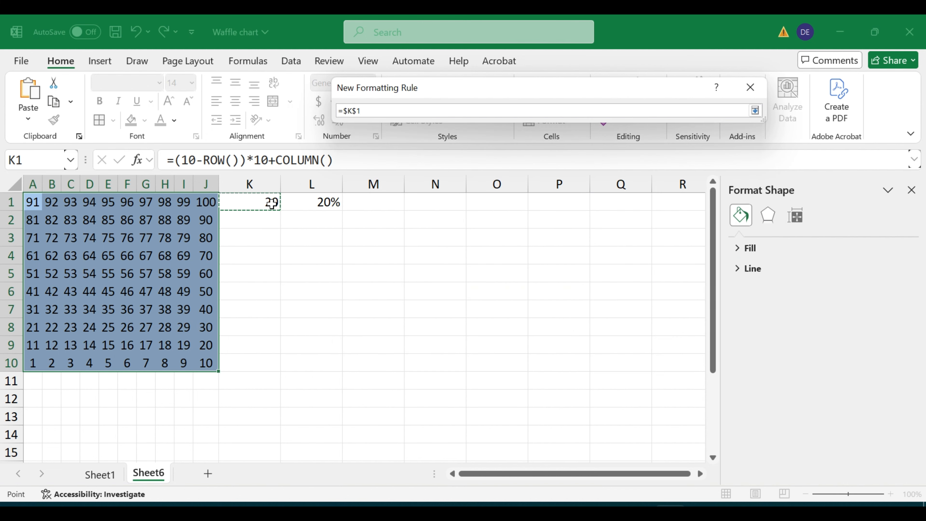
{"action": "left_click", "coordinate": [753, 111]}
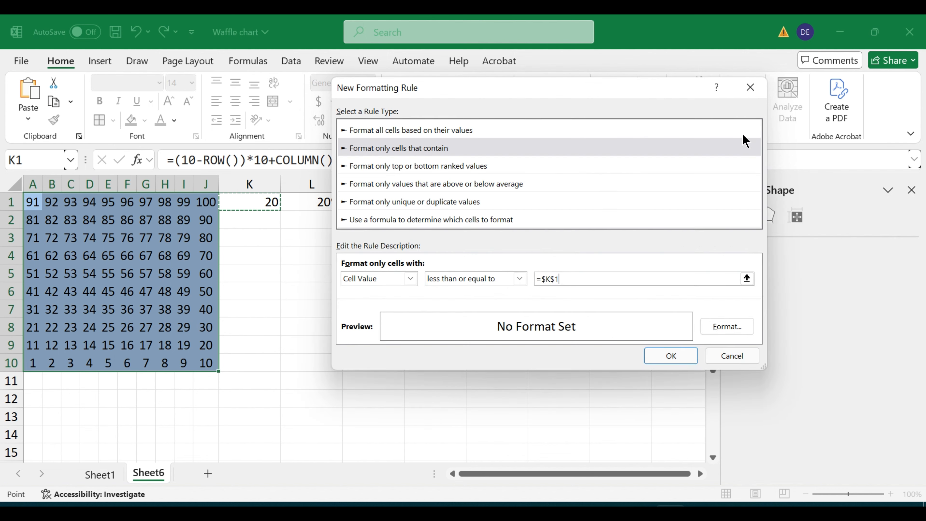
Give the conditional formatting rule a standard blue fill and apply it to the number grid.
{"action": "left_click", "coordinate": [747, 327]}
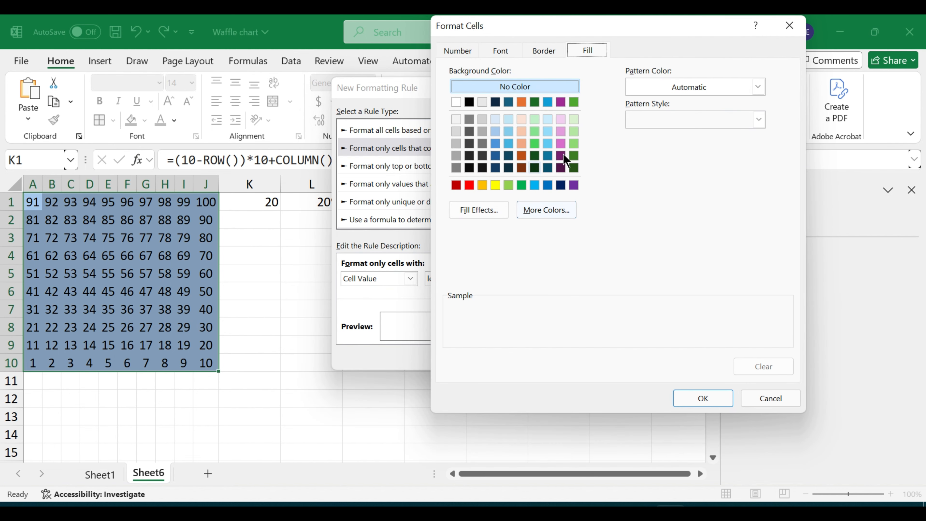
{"action": "left_click", "coordinate": [548, 186]}
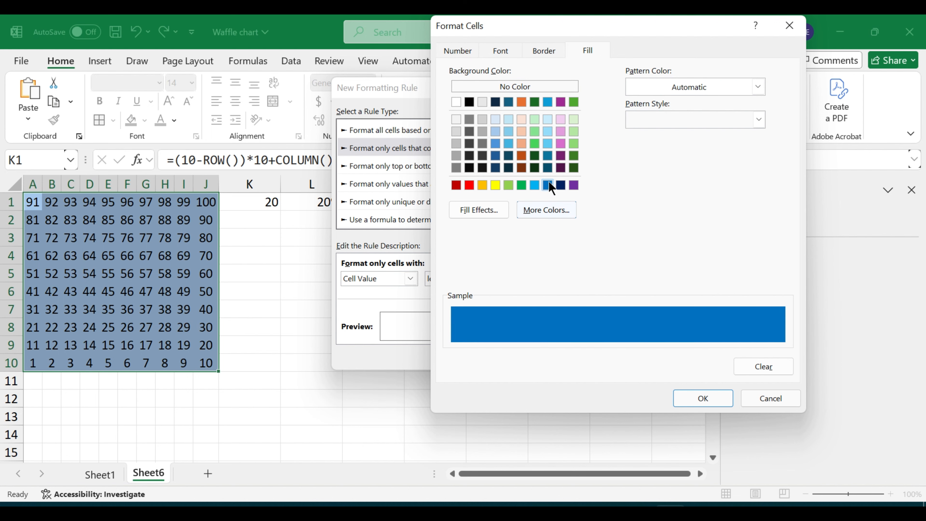
{"action": "left_click", "coordinate": [702, 399]}
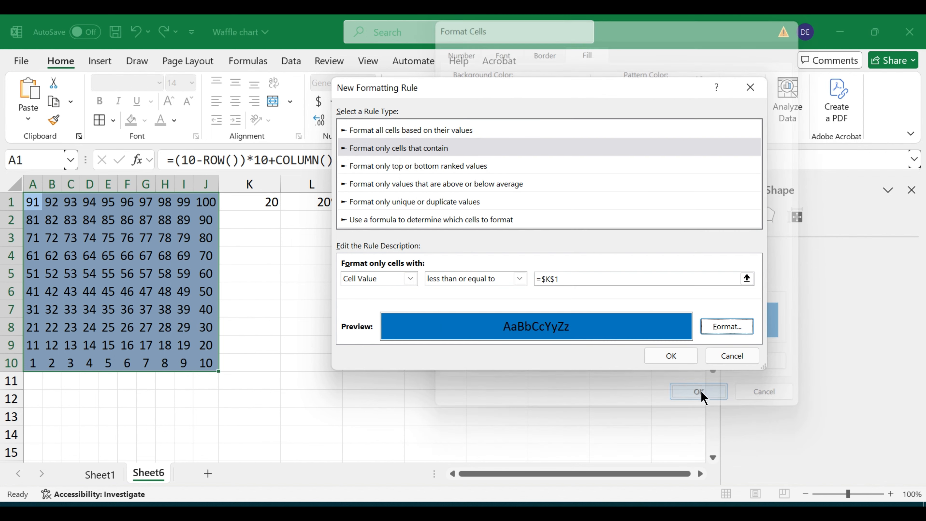
{"action": "left_click", "coordinate": [676, 358]}
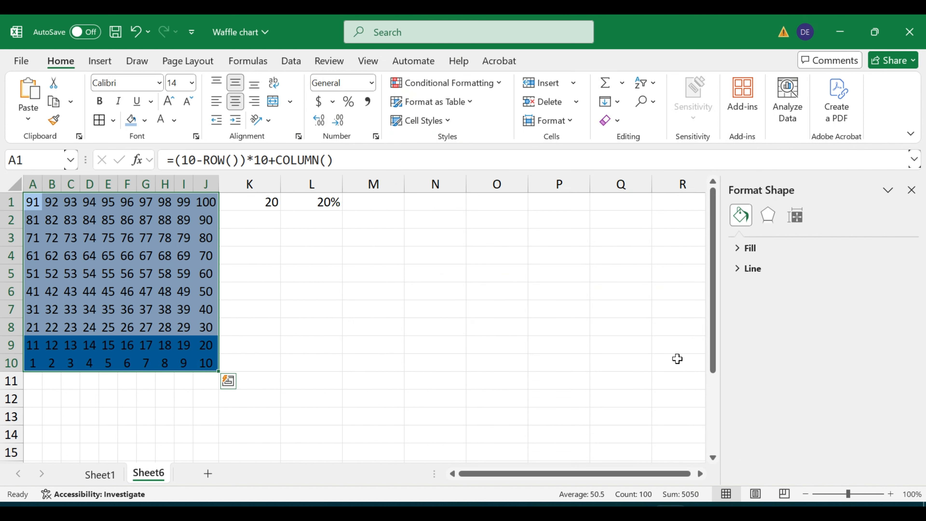
{"action": "left_click", "coordinate": [307, 276]}
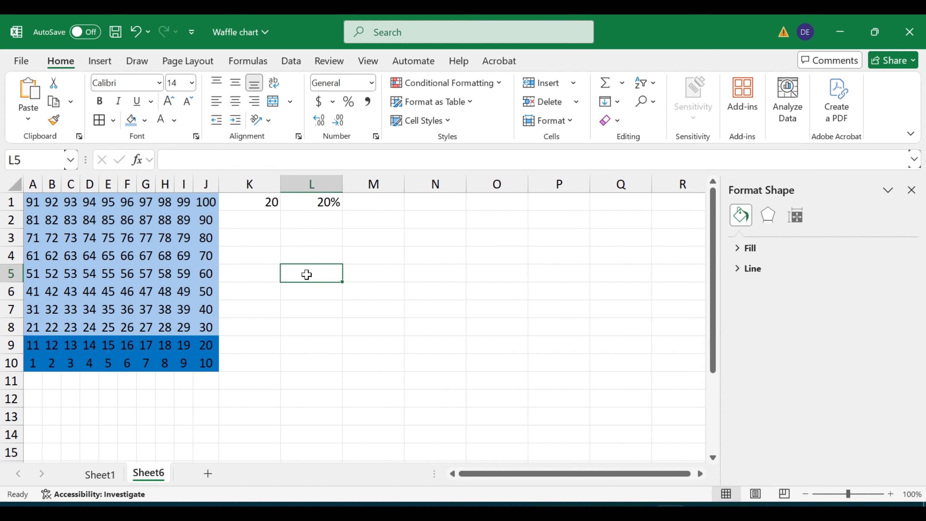
Test the waffle chart by changing the percentage in L1 to 60% and to 4%.
{"action": "left_click", "coordinate": [323, 204]}
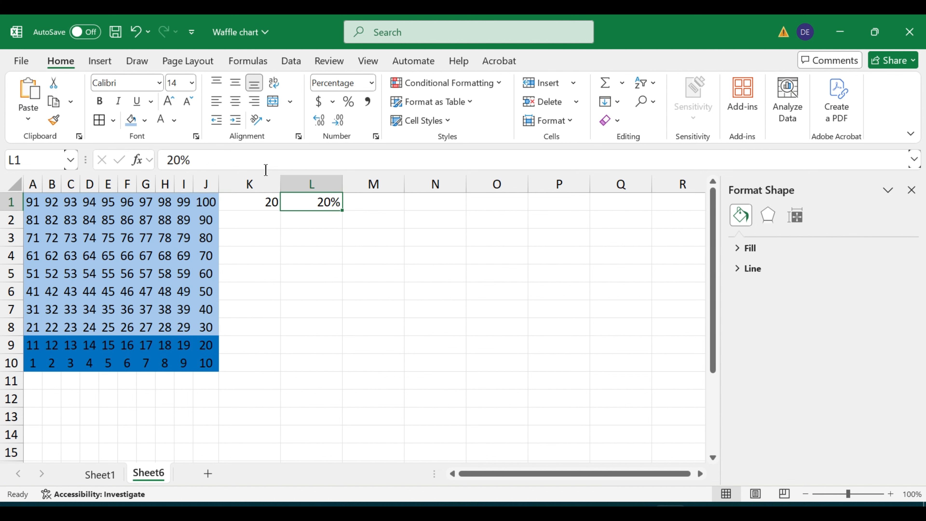
{"action": "type", "text": "60"}
{"action": "key", "text": "Return"}
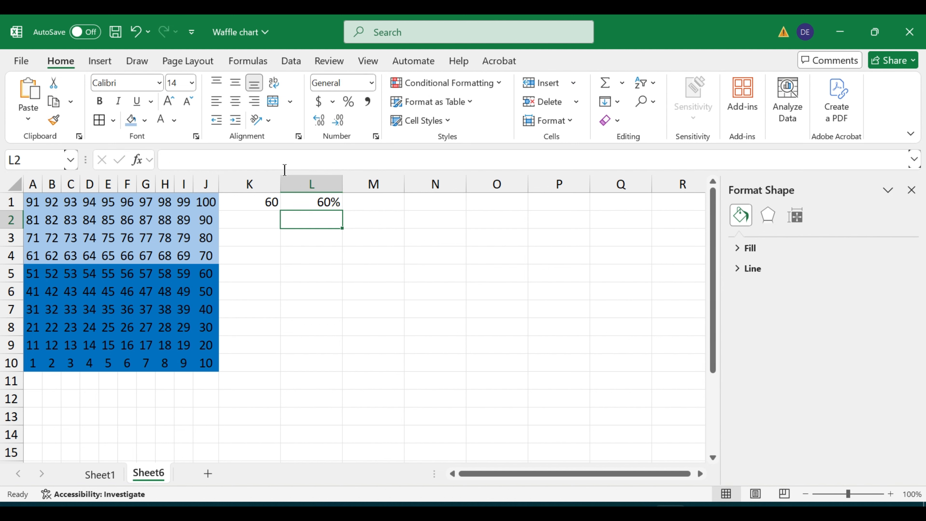
{"action": "left_click", "coordinate": [295, 203]}
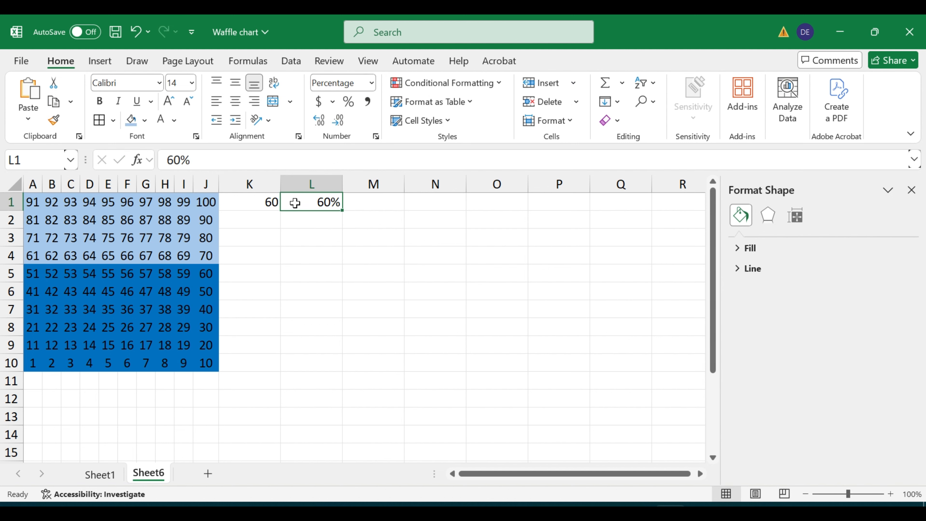
{"action": "type", "text": "4"}
{"action": "key", "text": "Return"}
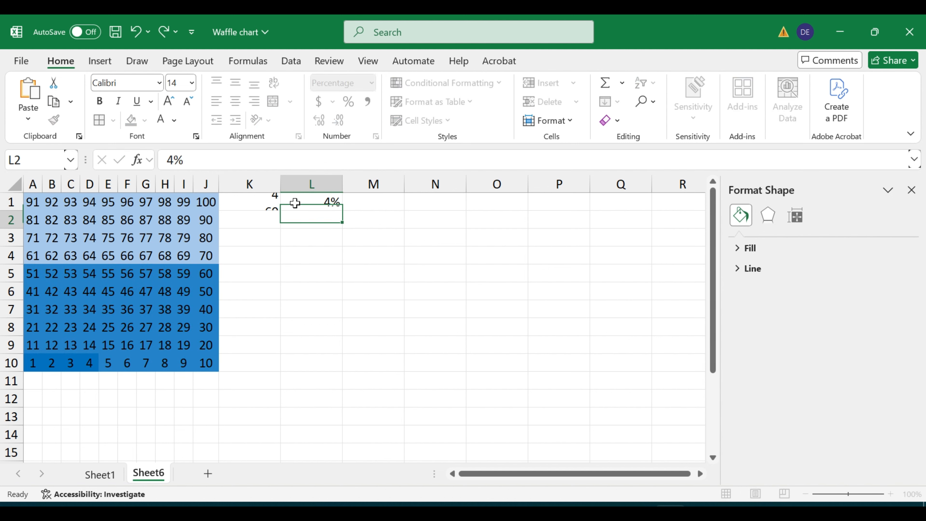
Set the percentage in L1 to 96% and select the linked cell K1.
{"action": "left_click", "coordinate": [313, 201]}
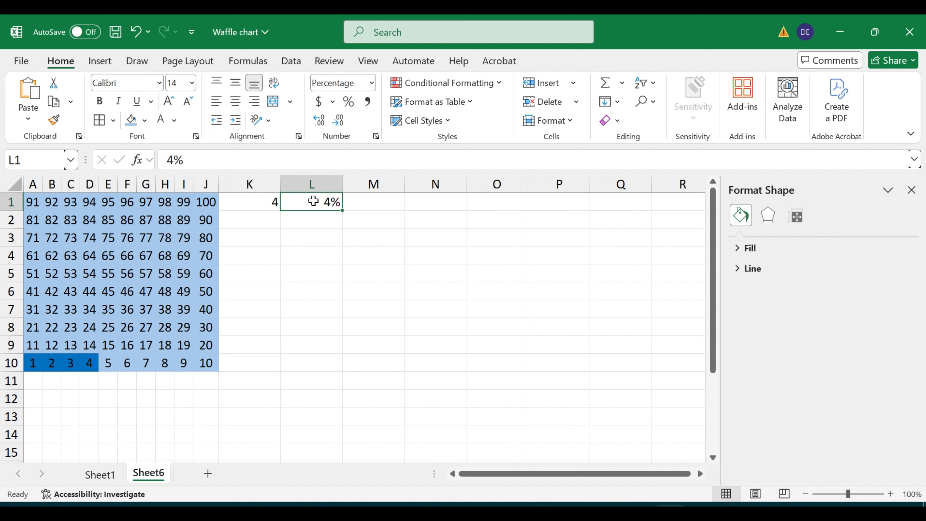
{"action": "type", "text": "96"}
{"action": "key", "text": "Return"}
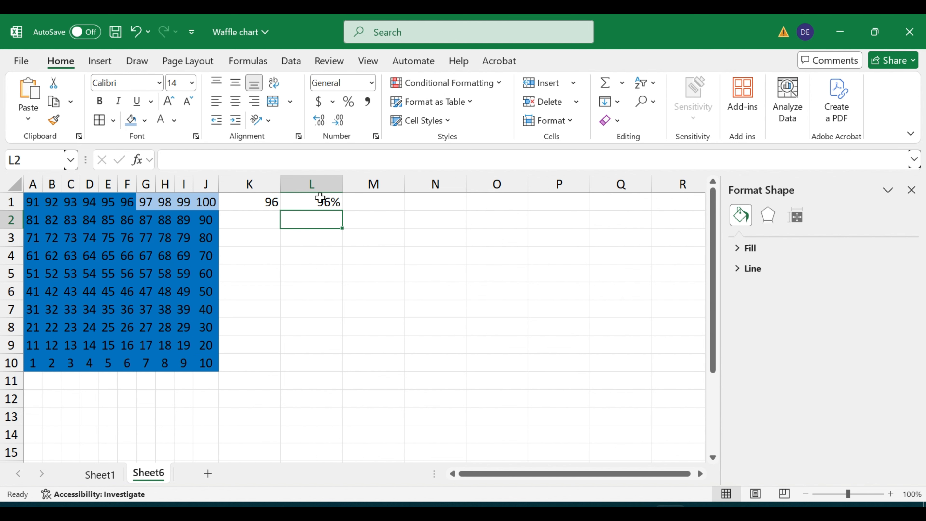
{"action": "left_click", "coordinate": [320, 198]}
{"action": "left_click", "coordinate": [261, 207]}
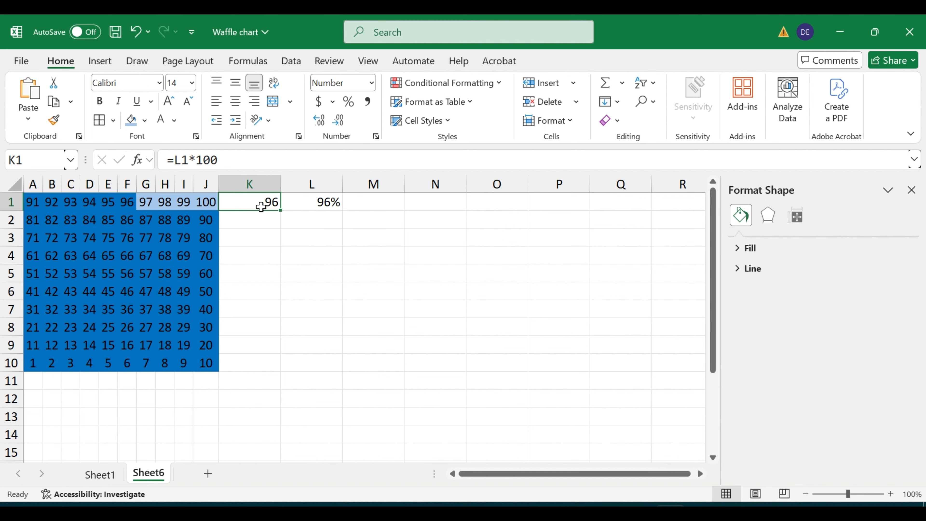
Hide the helper value in K1 by giving it a white font colour.
{"action": "left_click", "coordinate": [160, 120]}
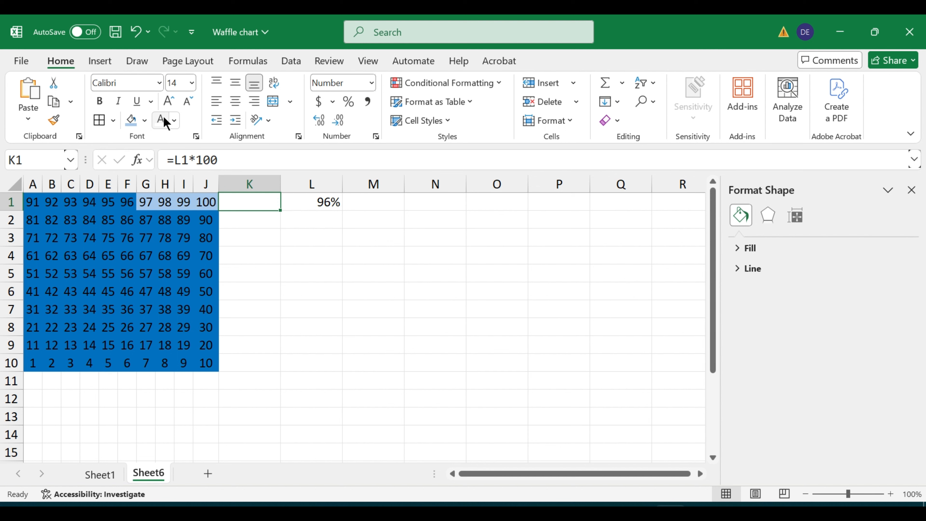
{"action": "left_click", "coordinate": [415, 316]}
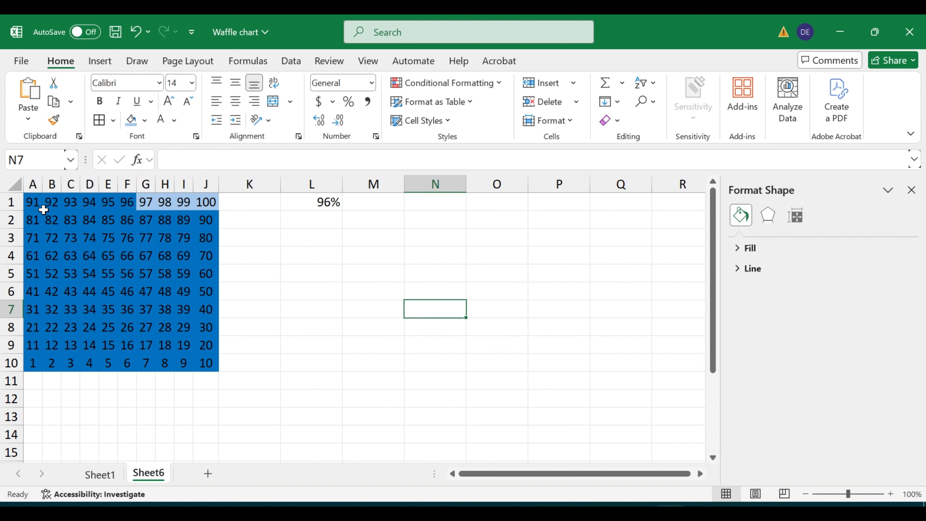
Hide the numbers in A1:J10 by applying the custom number format ;;; to the range.
{"action": "left_click_drag", "start_coordinate": [43, 208], "coordinate": [154, 261]}
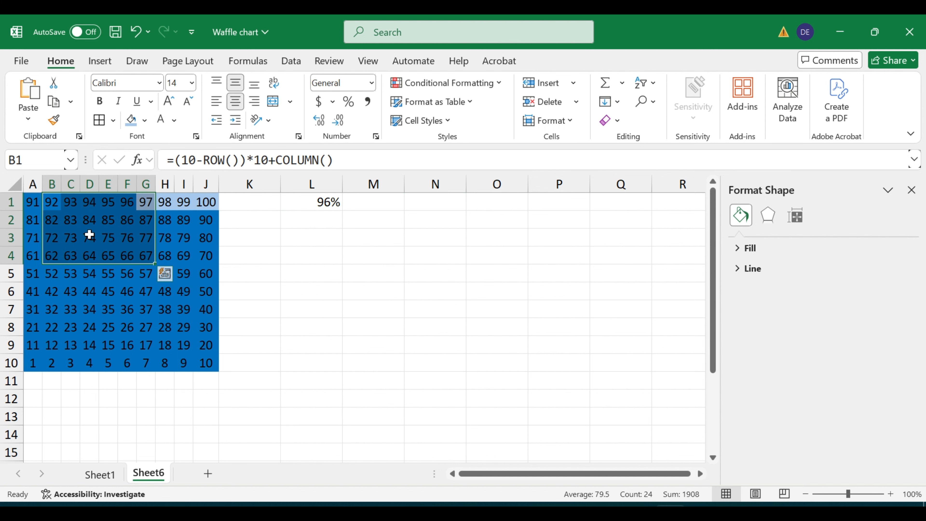
{"action": "left_click", "coordinate": [31, 200]}
{"action": "left_click_drag", "start_coordinate": [33, 202], "coordinate": [214, 357]}
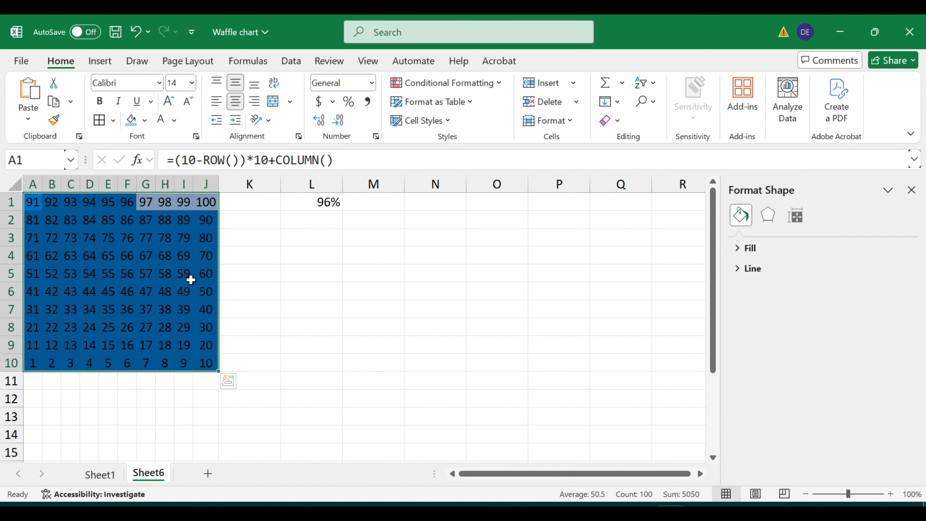
{"action": "key", "text": "ctrl+1"}
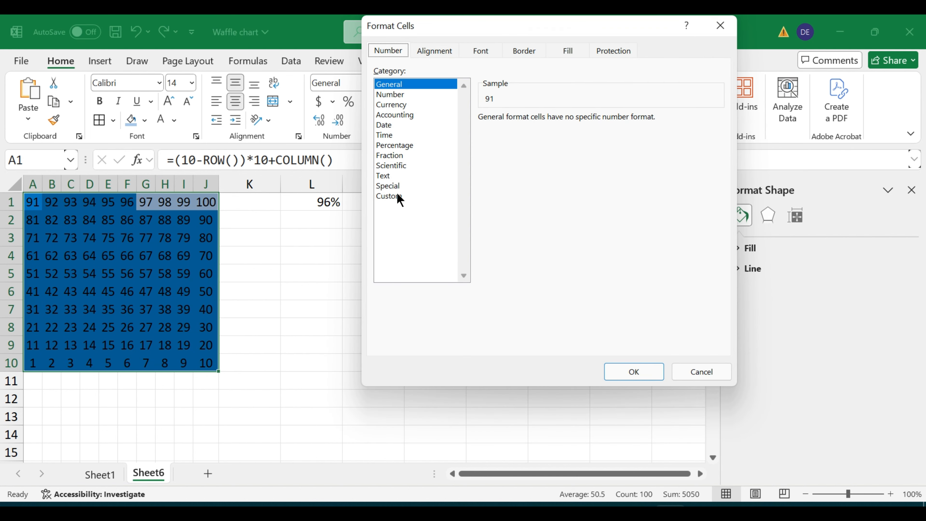
{"action": "left_click", "coordinate": [388, 196]}
{"action": "left_click_drag", "start_coordinate": [515, 132], "coordinate": [413, 129]}
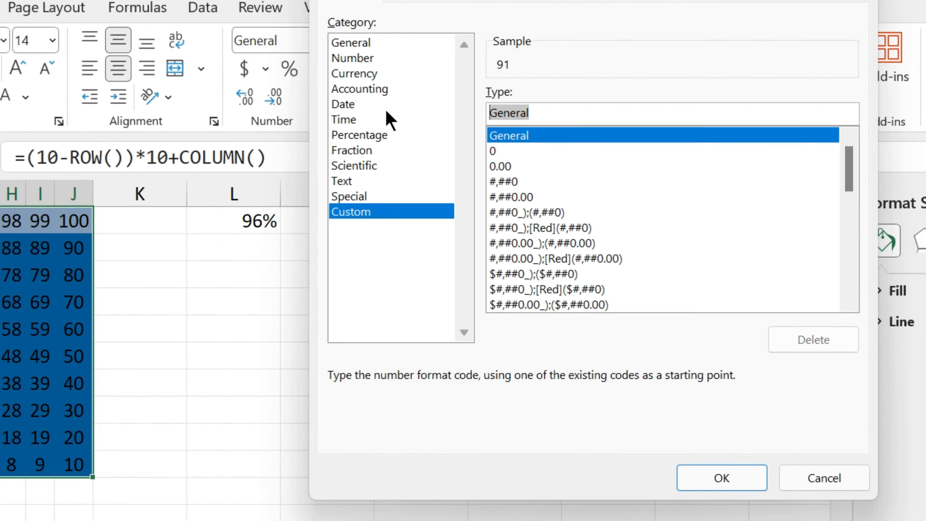
{"action": "type", "text": ";;;"}
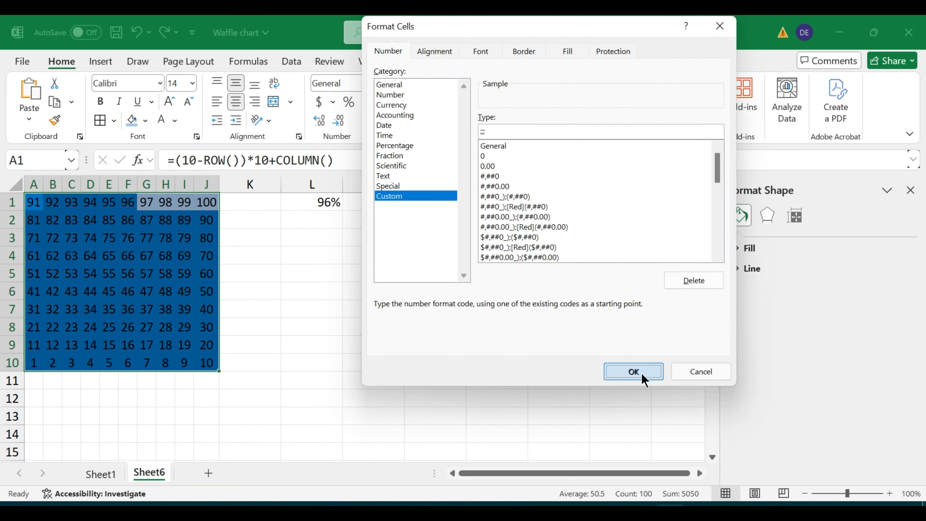
{"action": "left_click", "coordinate": [634, 372]}
{"action": "left_click", "coordinate": [295, 275]}
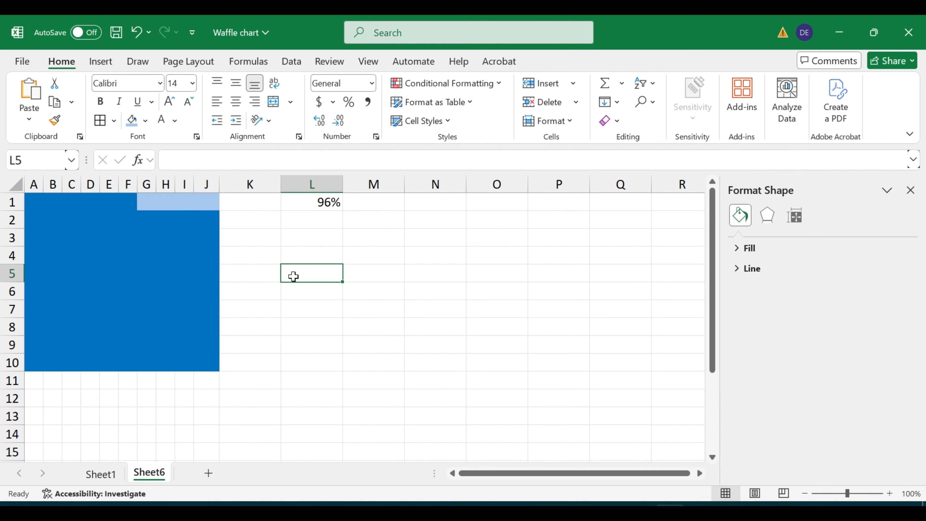
Apply white borders around every cell of the waffle grid A1:J10.
{"action": "left_click_drag", "start_coordinate": [39, 198], "coordinate": [218, 367]}
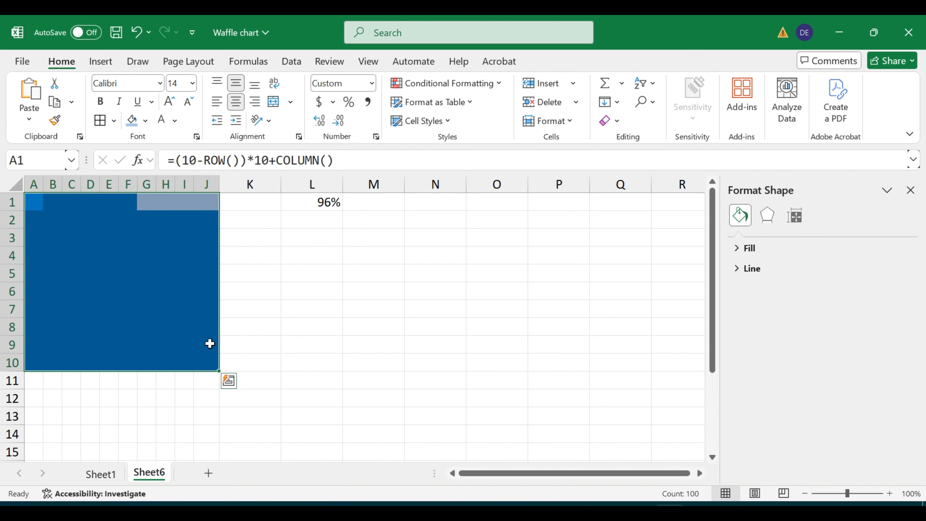
{"action": "left_click", "coordinate": [102, 125]}
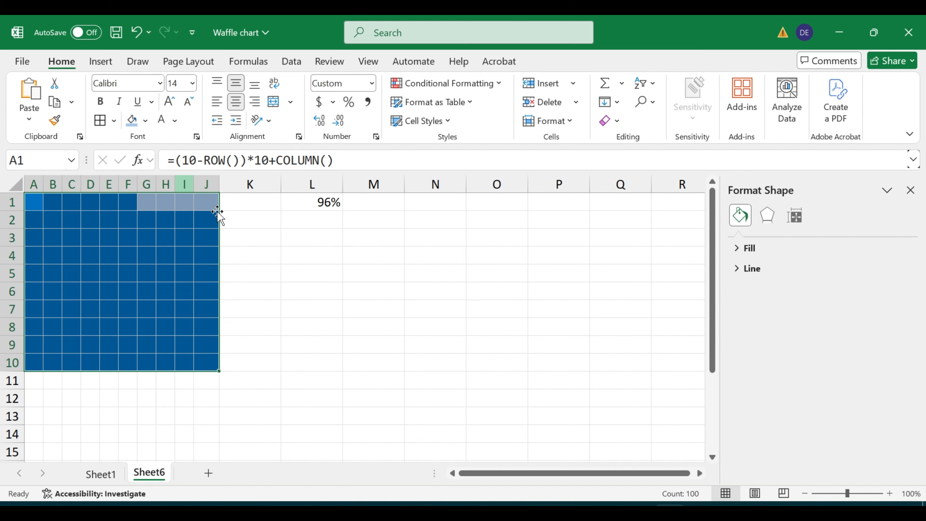
{"action": "left_click", "coordinate": [300, 271]}
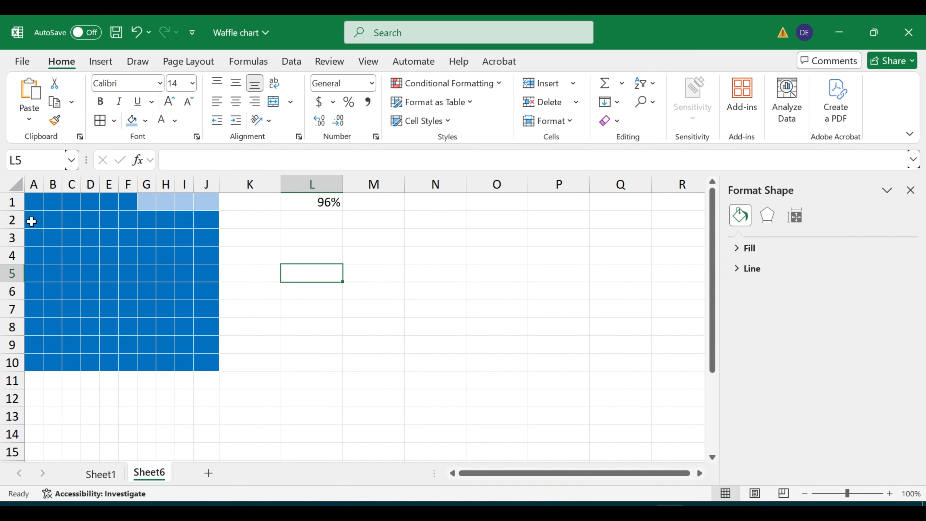
Set the percentage in L1 to 36%.
{"action": "left_click", "coordinate": [320, 202]}
{"action": "type", "text": "36"}
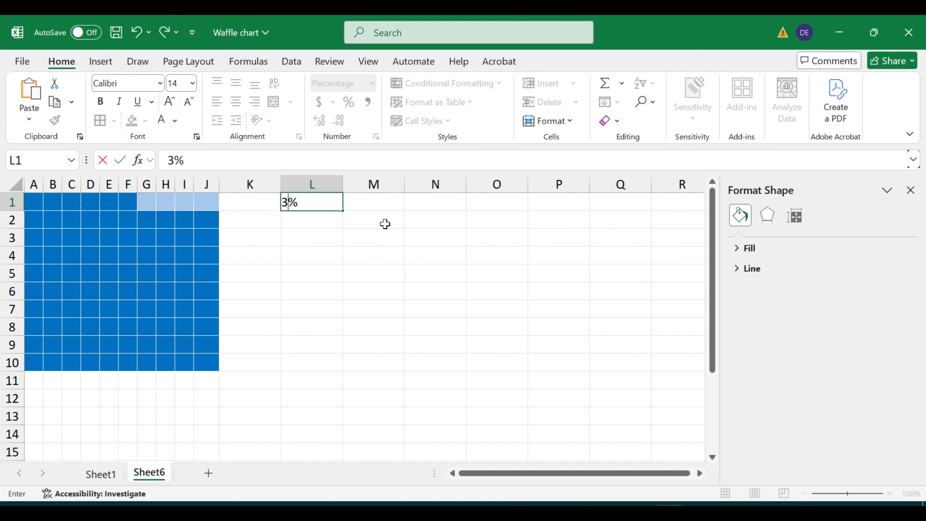
{"action": "key", "text": "Return"}
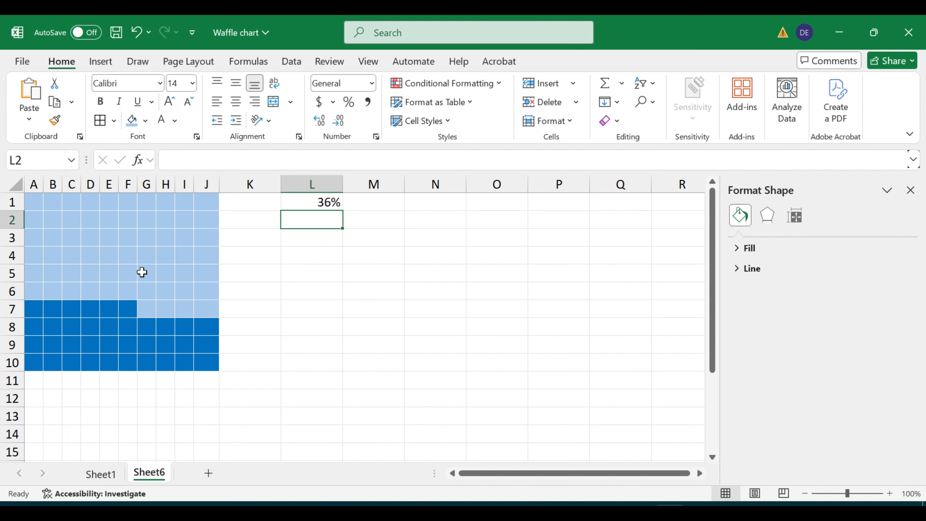
Draw a text box about 1.42" wide and 1.27" high below the percentage cell L1.
{"action": "left_click", "coordinate": [333, 203]}
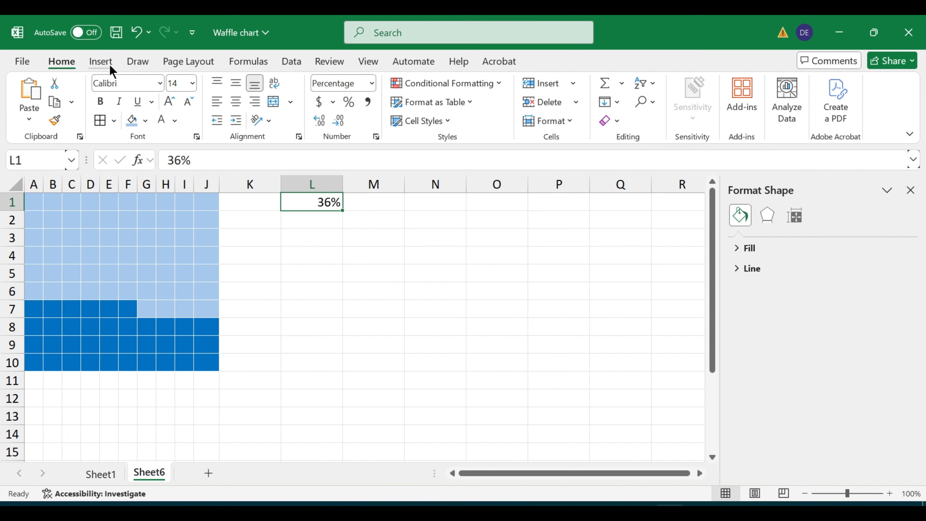
{"action": "left_click", "coordinate": [101, 61]}
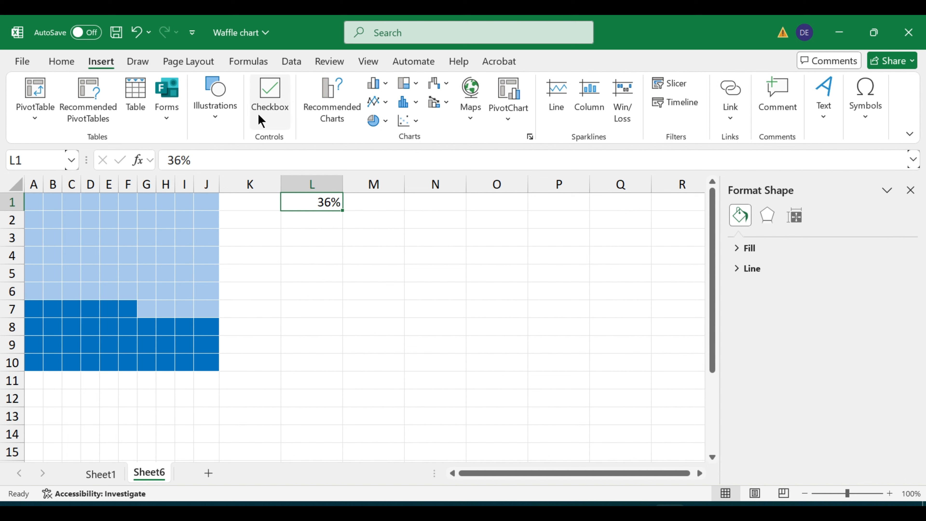
{"action": "left_click", "coordinate": [219, 116]}
{"action": "left_click", "coordinate": [239, 188]}
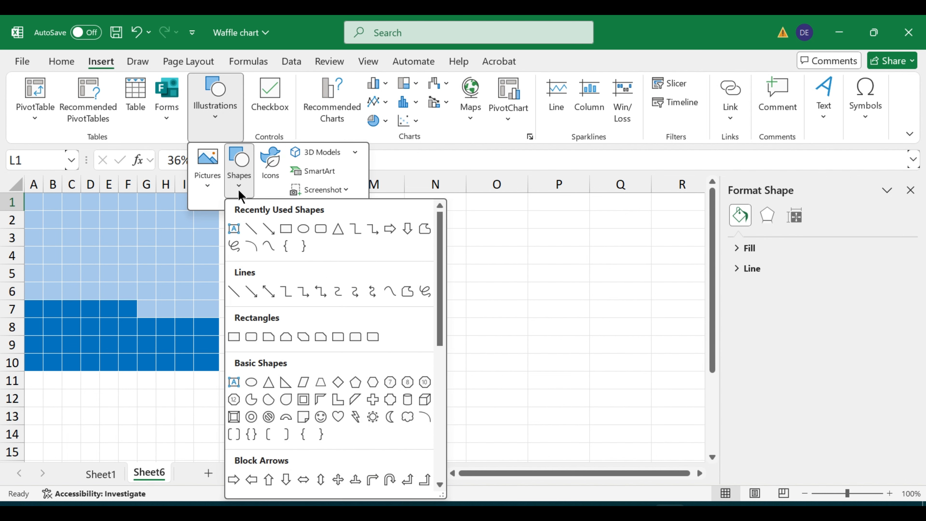
{"action": "left_click", "coordinate": [235, 229]}
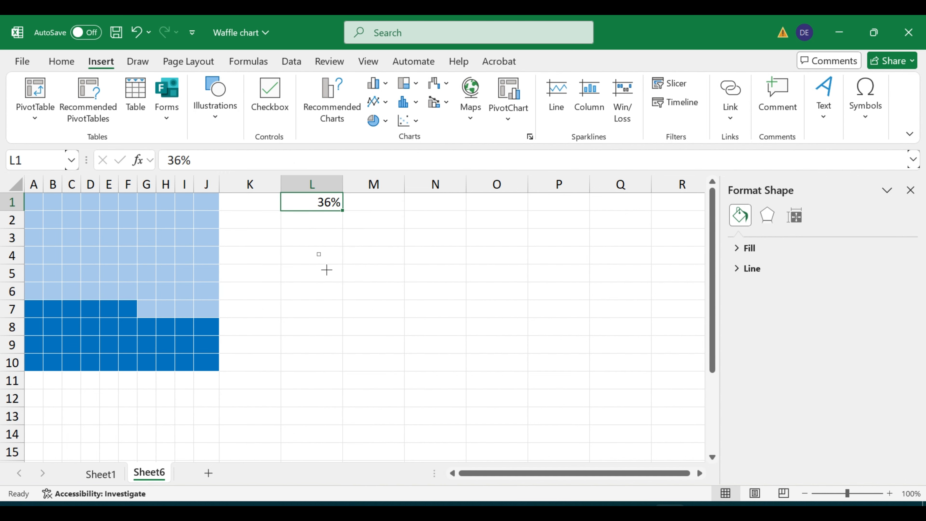
{"action": "left_click_drag", "start_coordinate": [317, 252], "coordinate": [416, 341]}
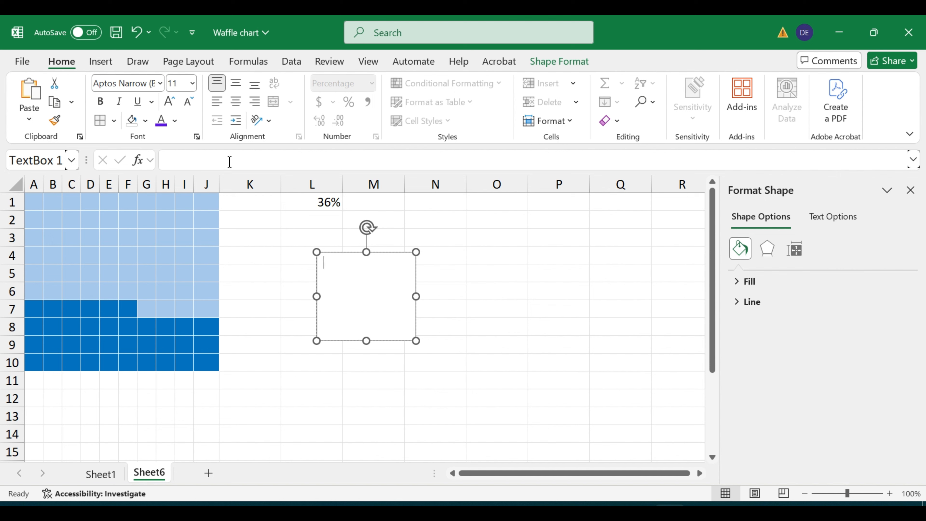
Link the text box to the percentage cell with the formula =$L$1.
{"action": "left_click", "coordinate": [216, 161]}
{"action": "type", "text": "="}
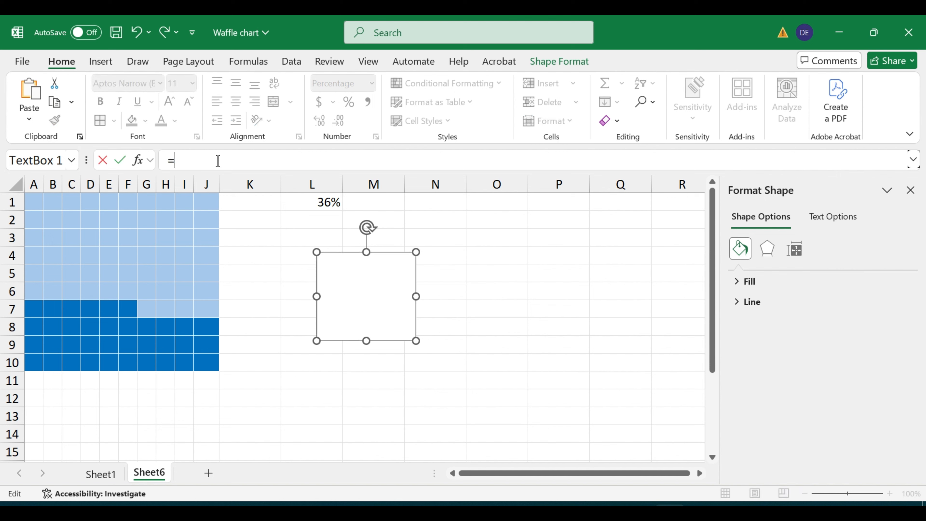
{"action": "left_click", "coordinate": [332, 202]}
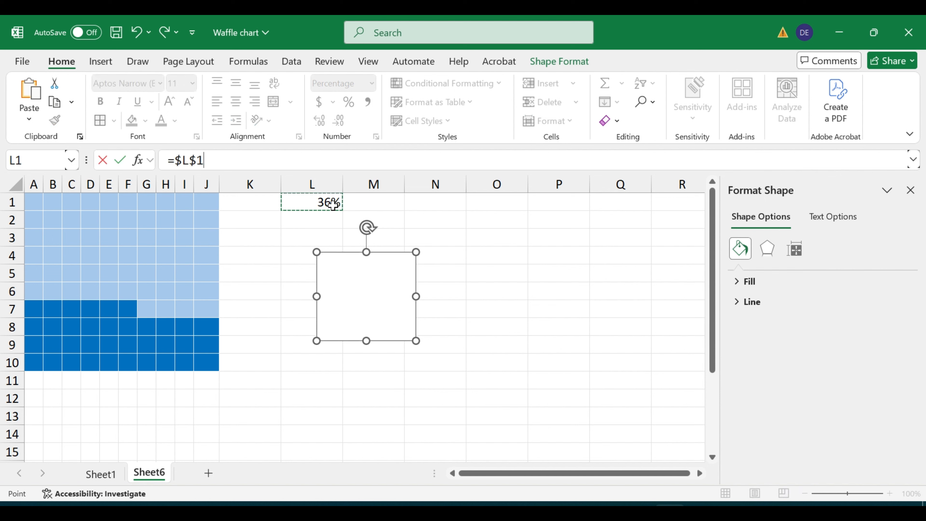
{"action": "key", "text": "Return"}
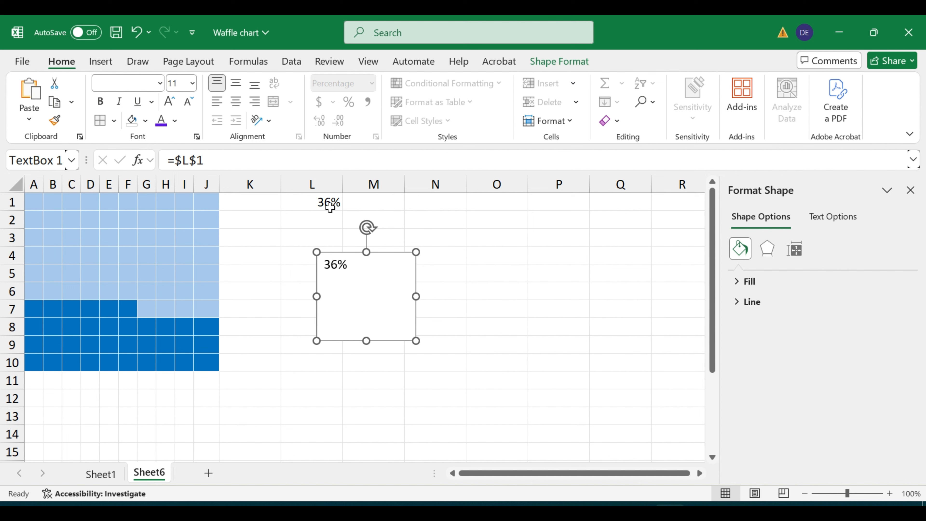
Remove the fill and the outline from the linked text box.
{"action": "left_click_drag", "start_coordinate": [383, 253], "coordinate": [384, 252]}
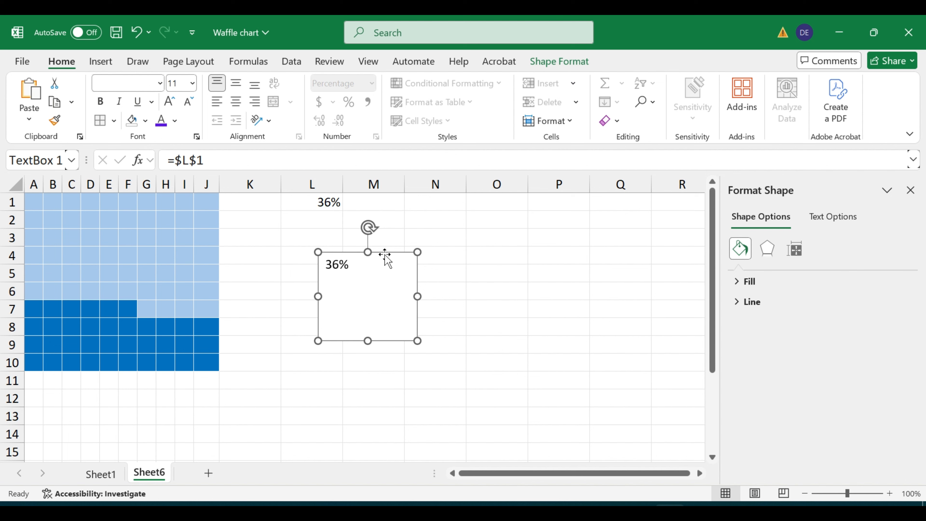
{"action": "left_click", "coordinate": [557, 61]}
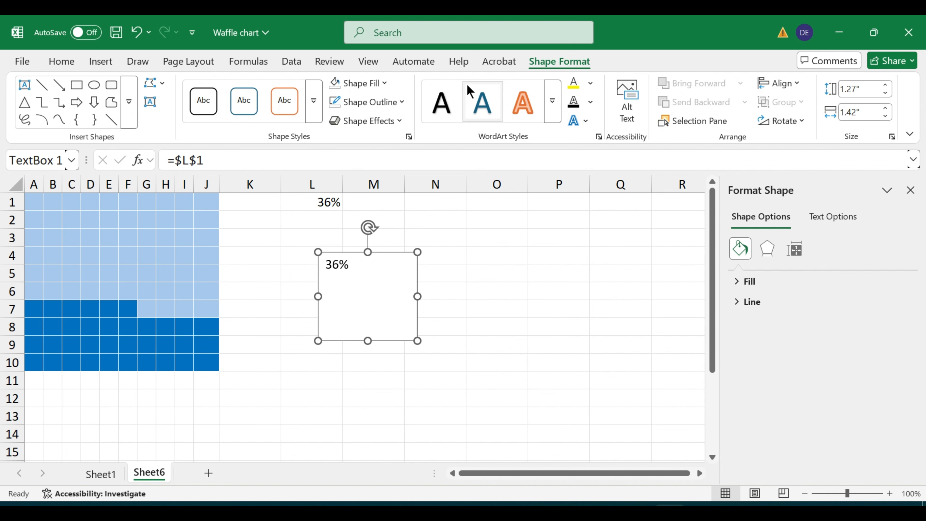
{"action": "left_click", "coordinate": [385, 82]}
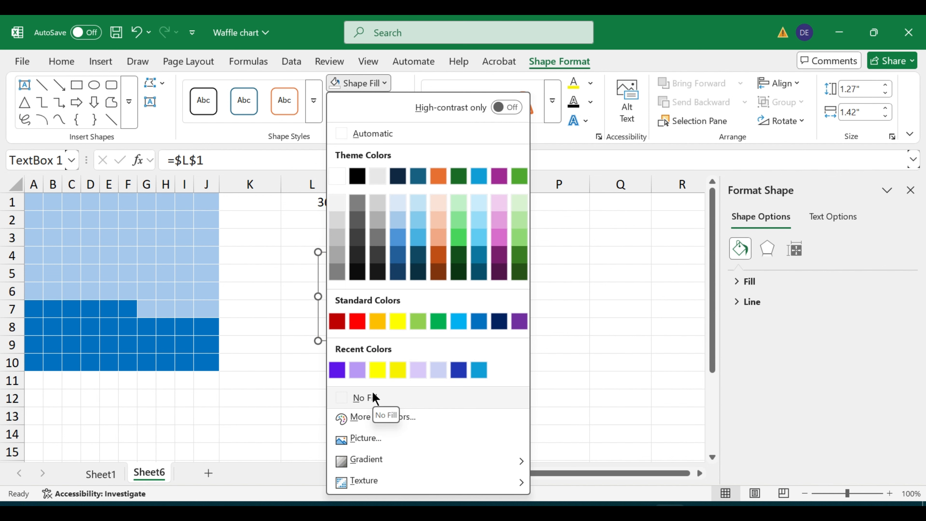
{"action": "left_click", "coordinate": [399, 394]}
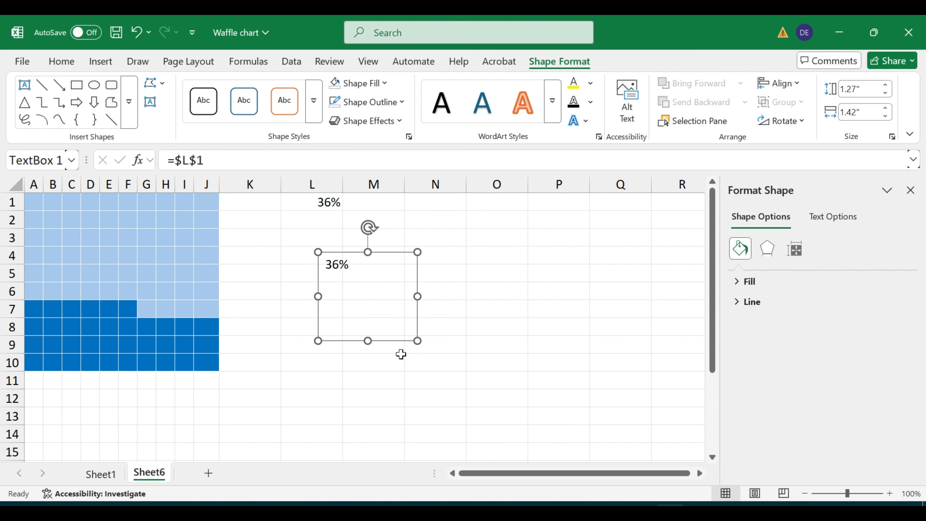
{"action": "left_click", "coordinate": [395, 103]}
{"action": "left_click", "coordinate": [390, 412]}
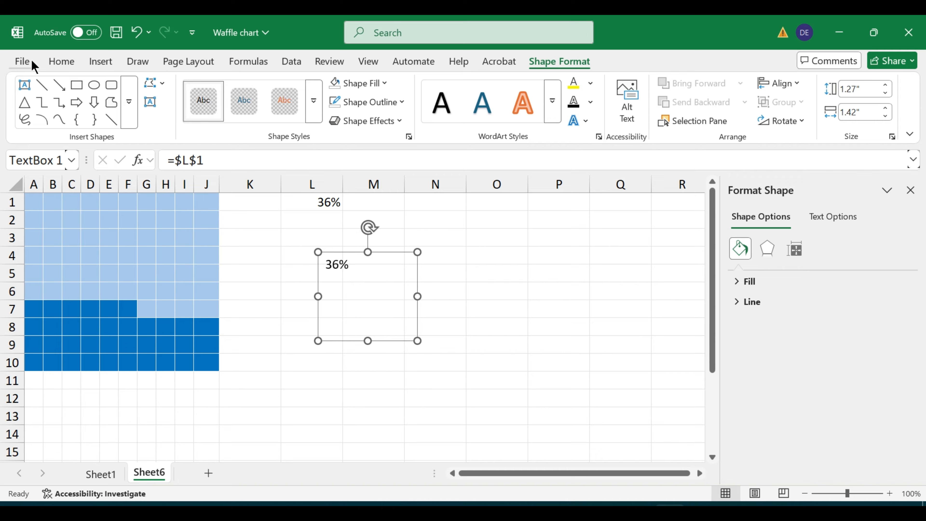
Enlarge the text box's percentage to font size 40 and move the box onto the upper middle of the waffle grid.
{"action": "left_click", "coordinate": [30, 58]}
{"action": "left_click", "coordinate": [18, 64]}
{"action": "left_click", "coordinate": [65, 60]}
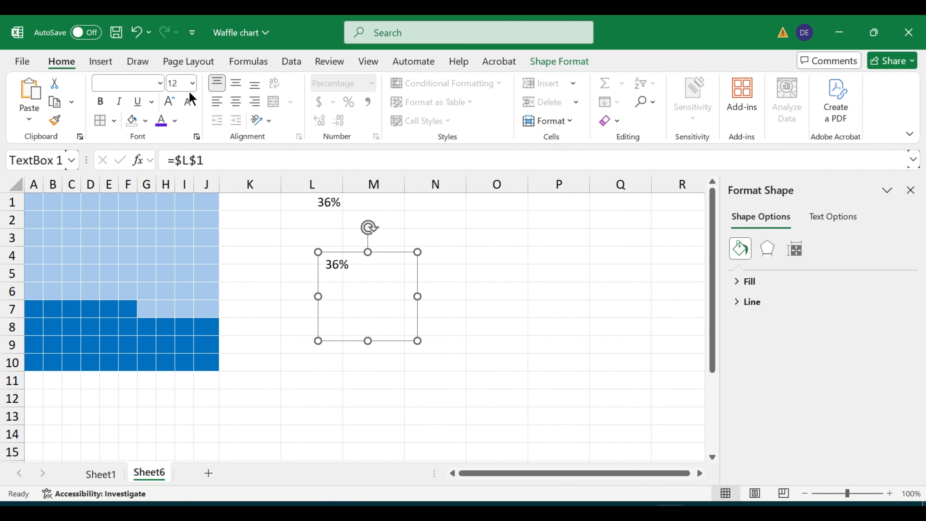
{"action": "left_click", "coordinate": [192, 84]}
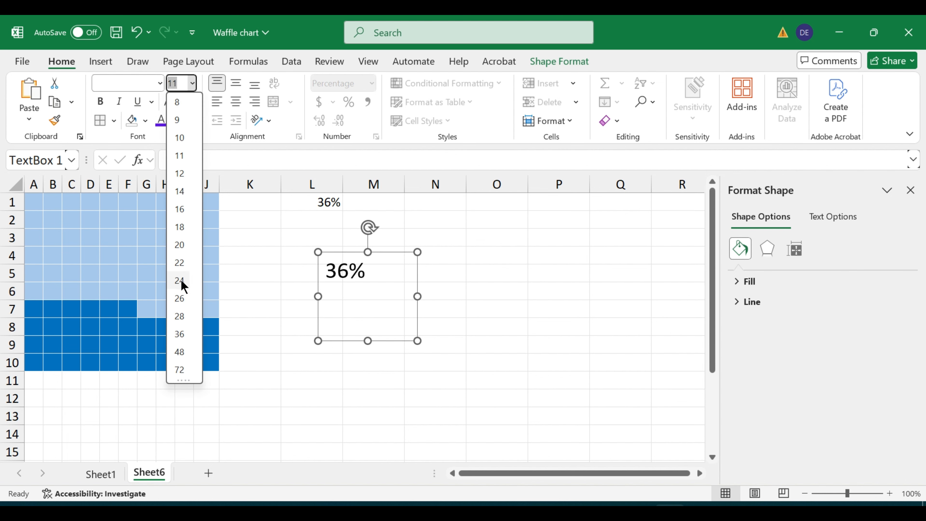
{"action": "left_click", "coordinate": [183, 352]}
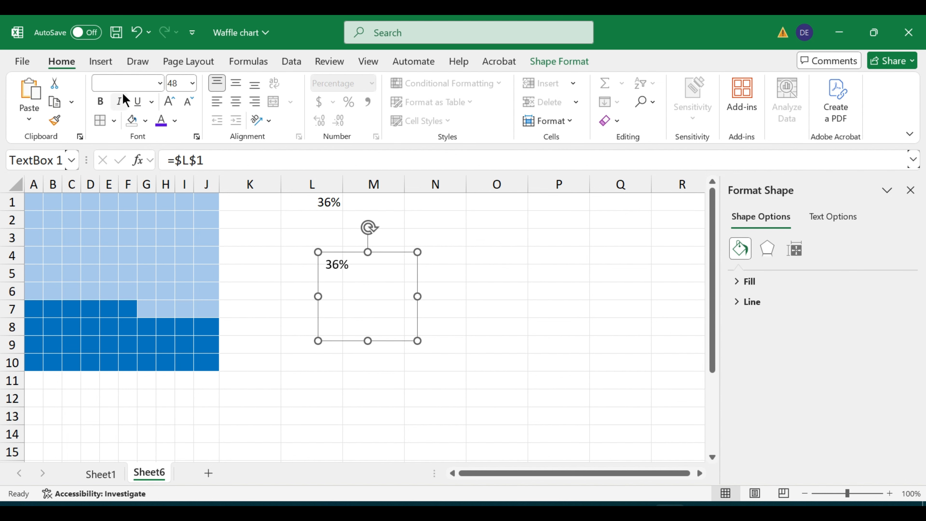
{"action": "left_click", "coordinate": [192, 83]}
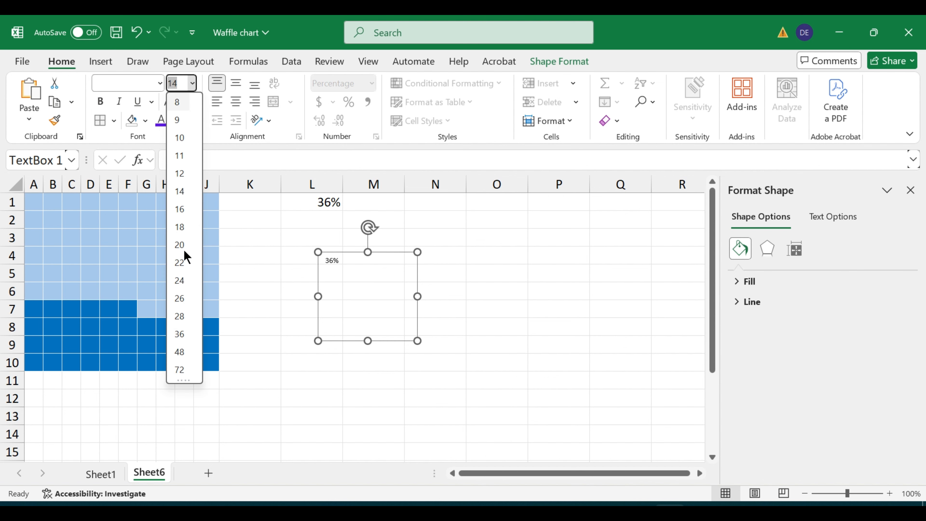
{"action": "left_click", "coordinate": [181, 353]}
{"action": "left_click_drag", "start_coordinate": [338, 258], "coordinate": [108, 235]}
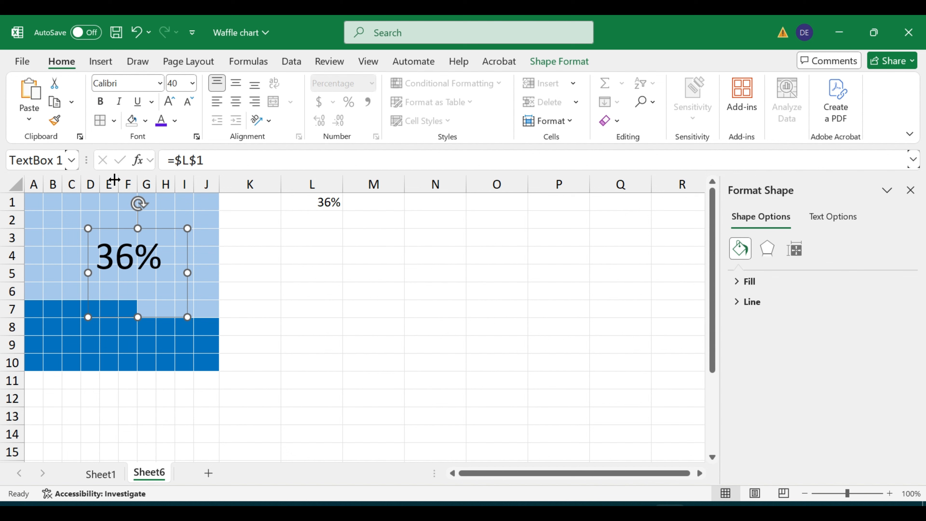
Make the text box's percentage bold, colour it with the recent purple, and deselect the box.
{"action": "left_click", "coordinate": [100, 101]}
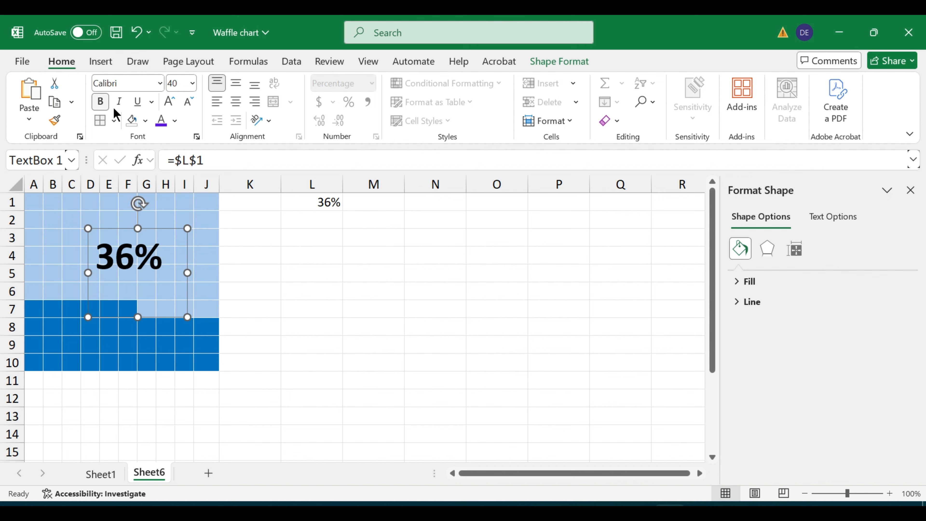
{"action": "left_click", "coordinate": [175, 121]}
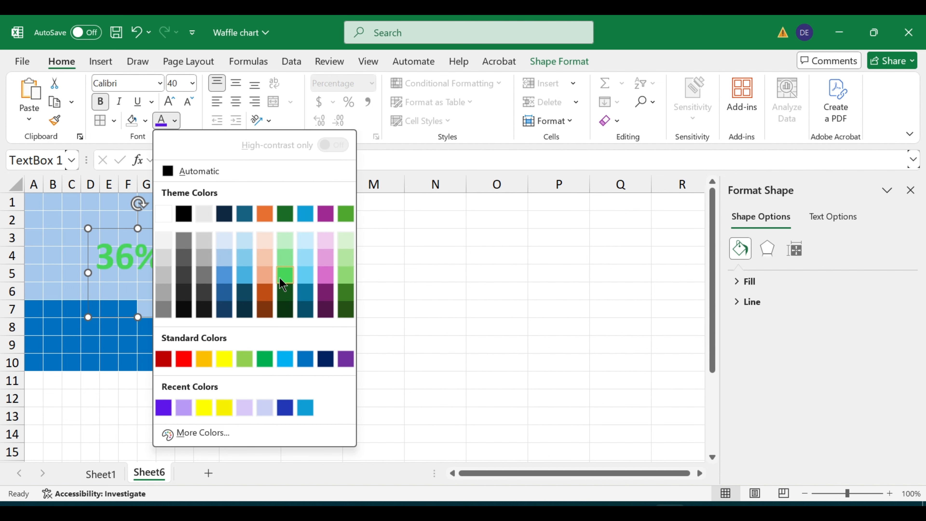
{"action": "left_click", "coordinate": [164, 409]}
{"action": "left_click", "coordinate": [362, 315]}
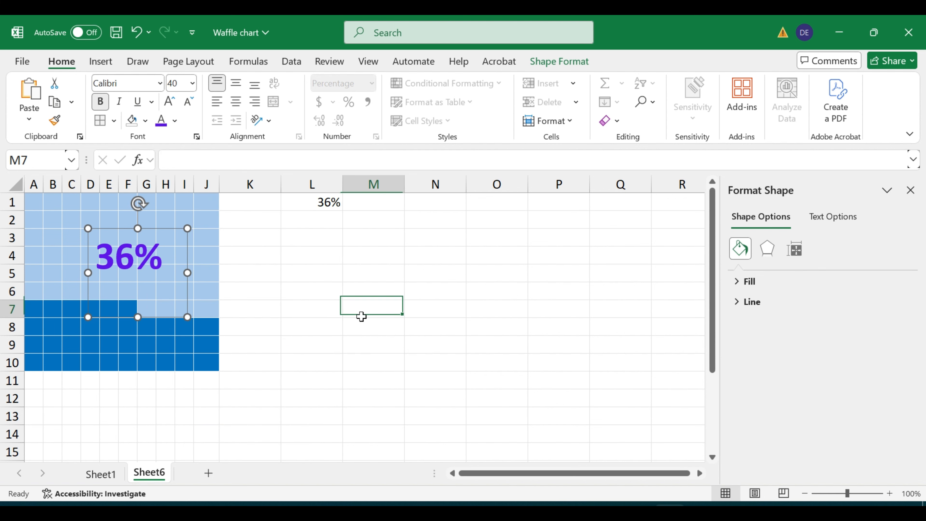